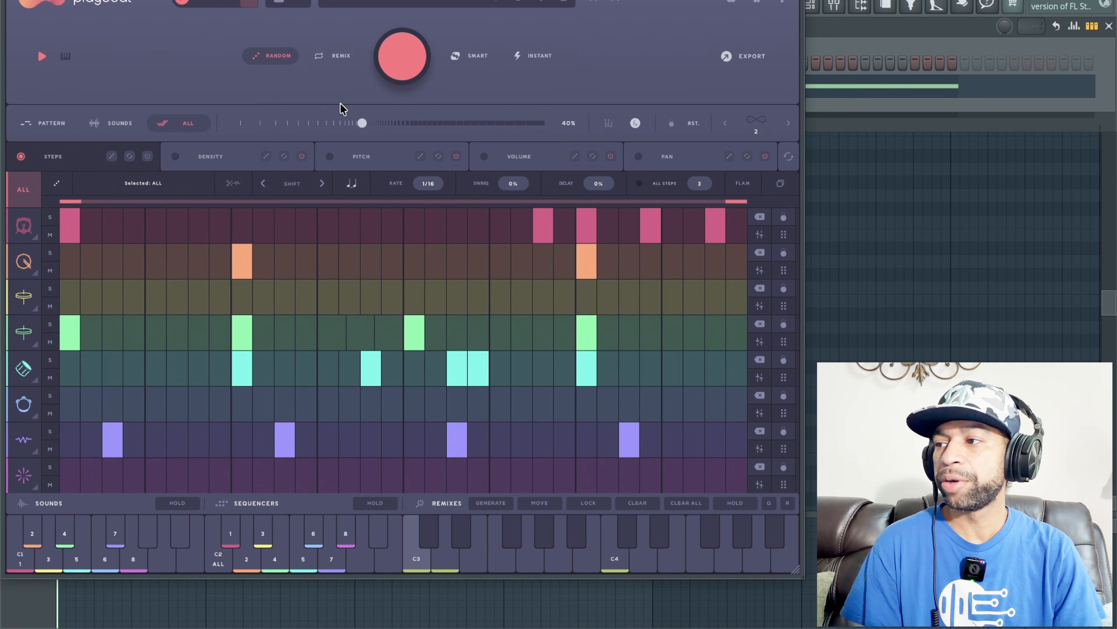
Step: Look over the effects slots of the eight channels and the master, and return to the step sequencer
left_click(635, 124)
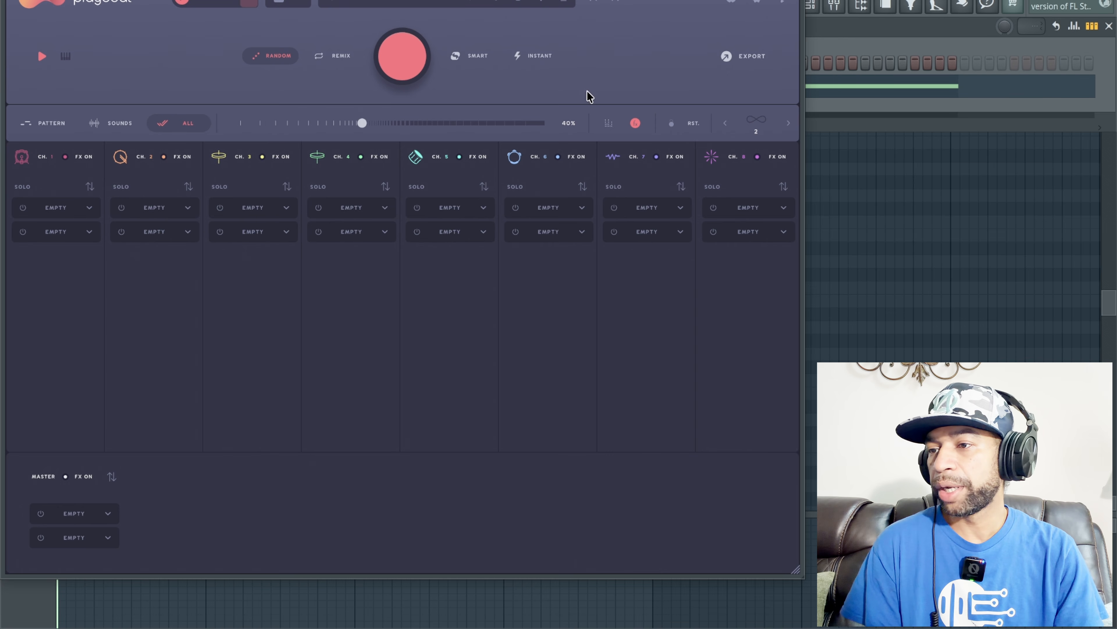
left_click(635, 123)
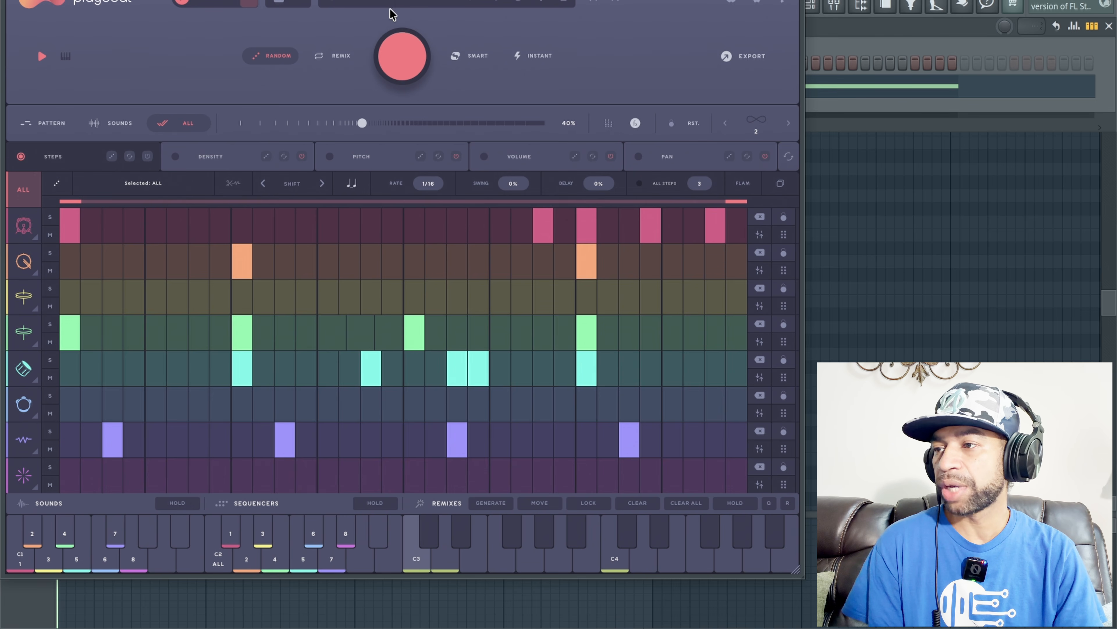
Step: Browse the factory presets in the preset browser and switch the list to all presets
left_click(410, 3)
left_click(115, 179)
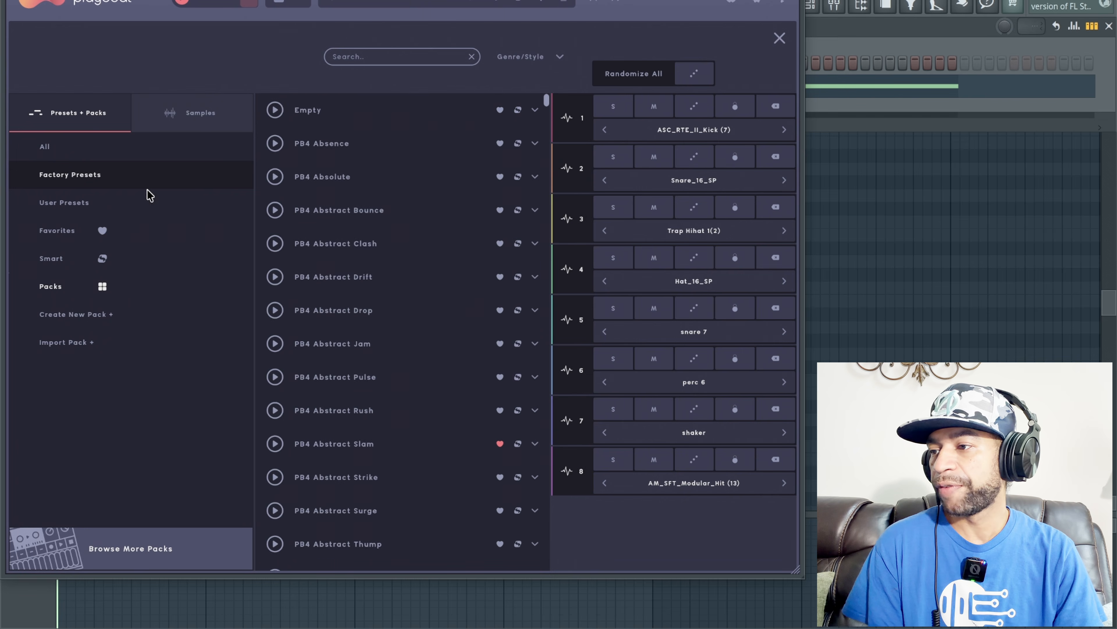
scroll(464, 283, "down", 5)
scroll(477, 277, "up", 5)
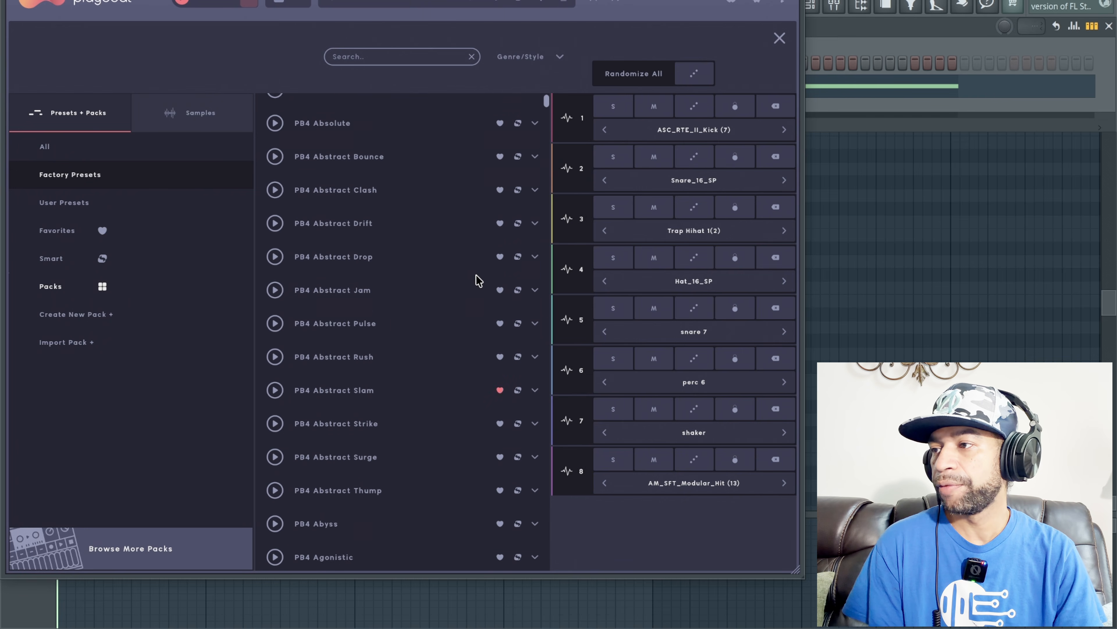
left_click(159, 150)
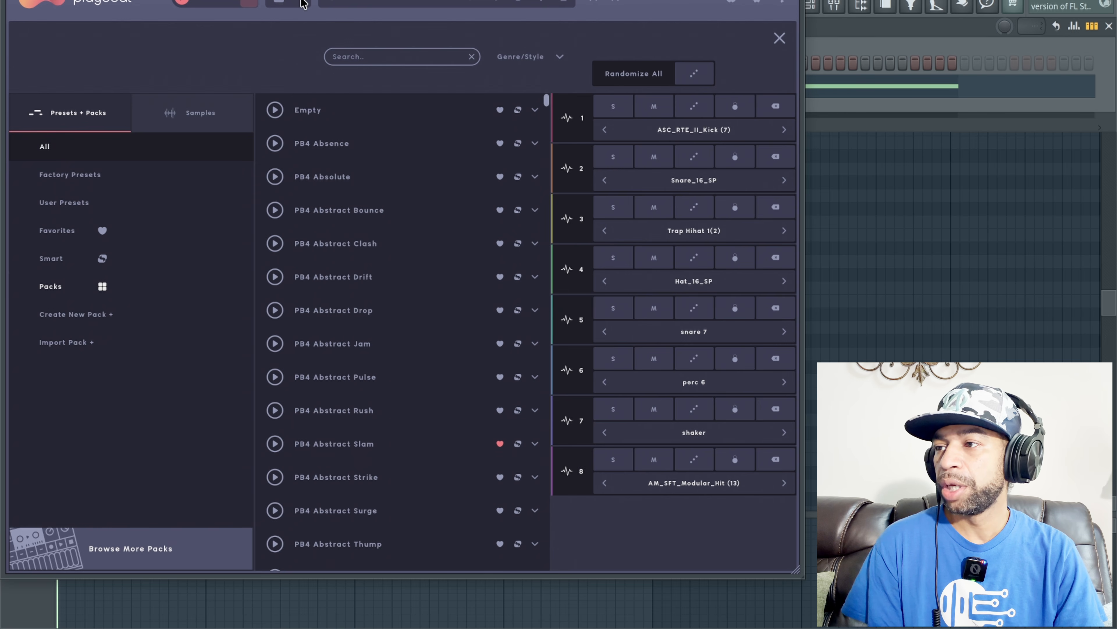
Step: Look through the full range of genre styles available for pattern generation and return to the step sequencer
left_click(301, 3)
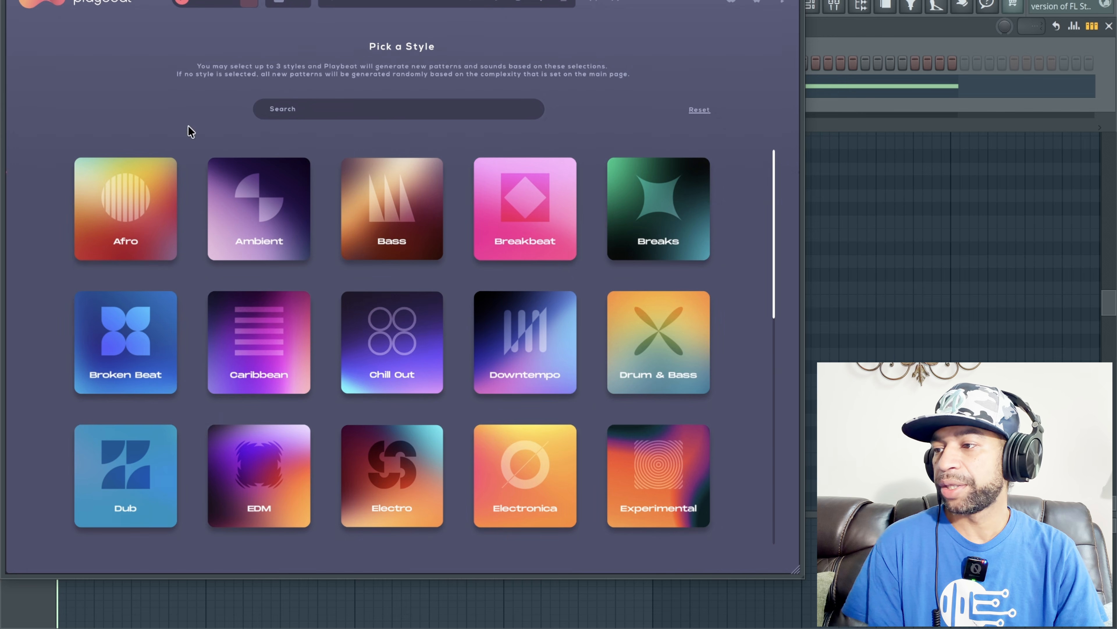
scroll(272, 238, "down", 5)
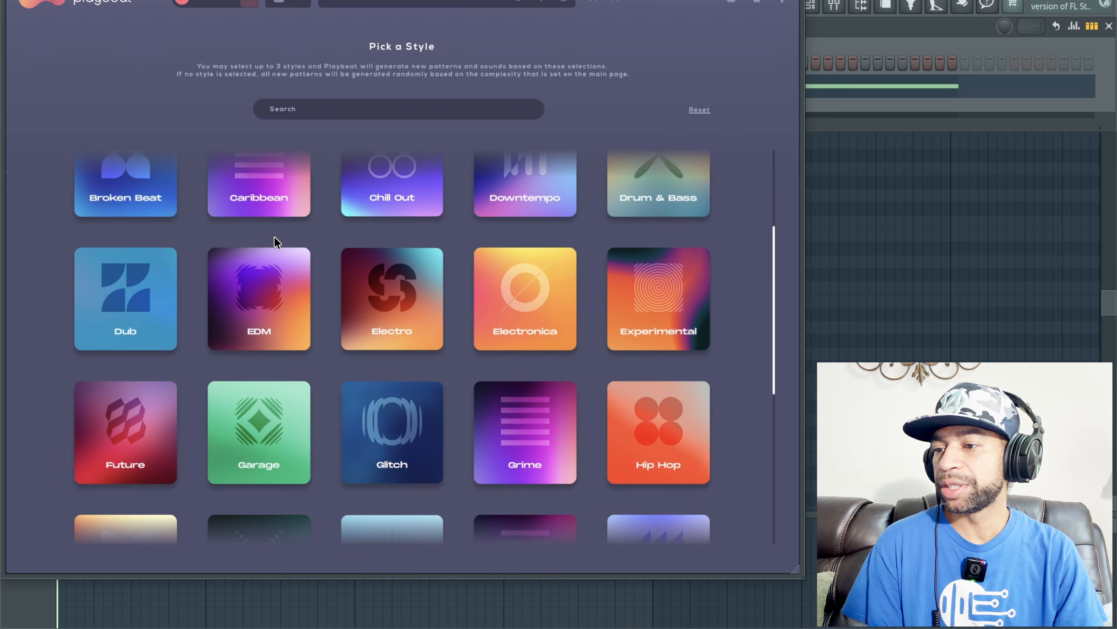
scroll(275, 240, "down", 3)
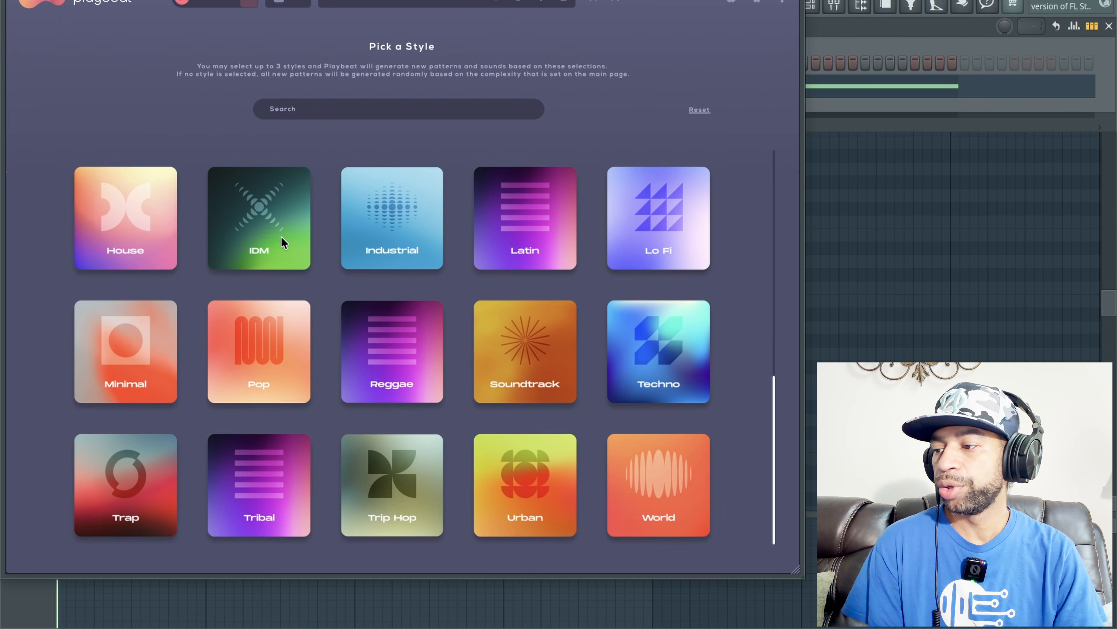
scroll(278, 240, "up", 5)
scroll(282, 238, "up", 2)
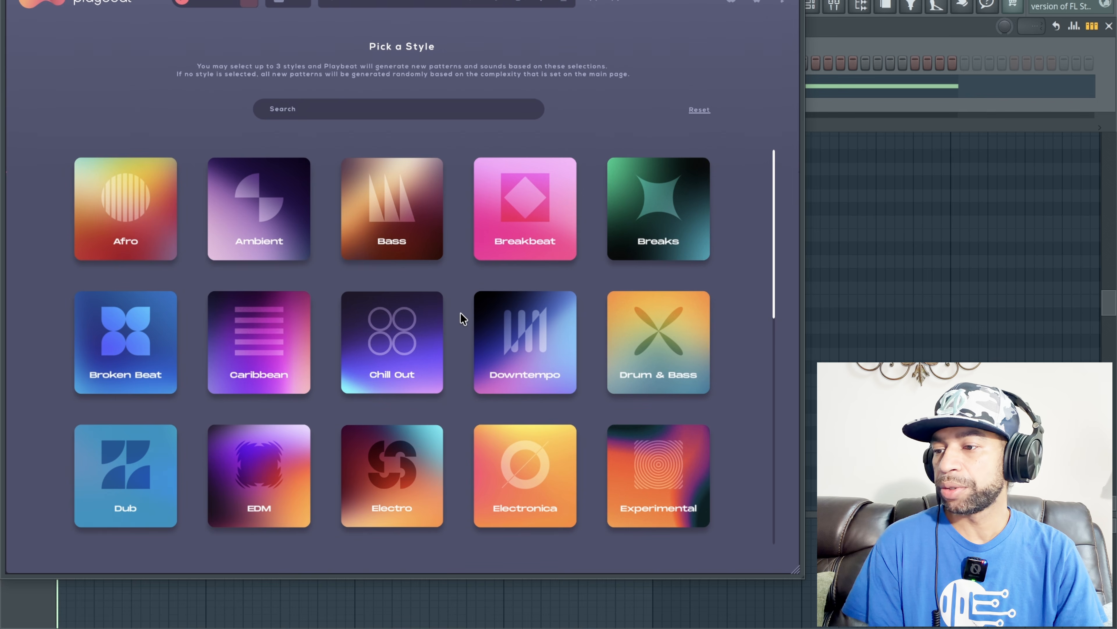
scroll(461, 315, "down", 2)
scroll(461, 315, "down", 1)
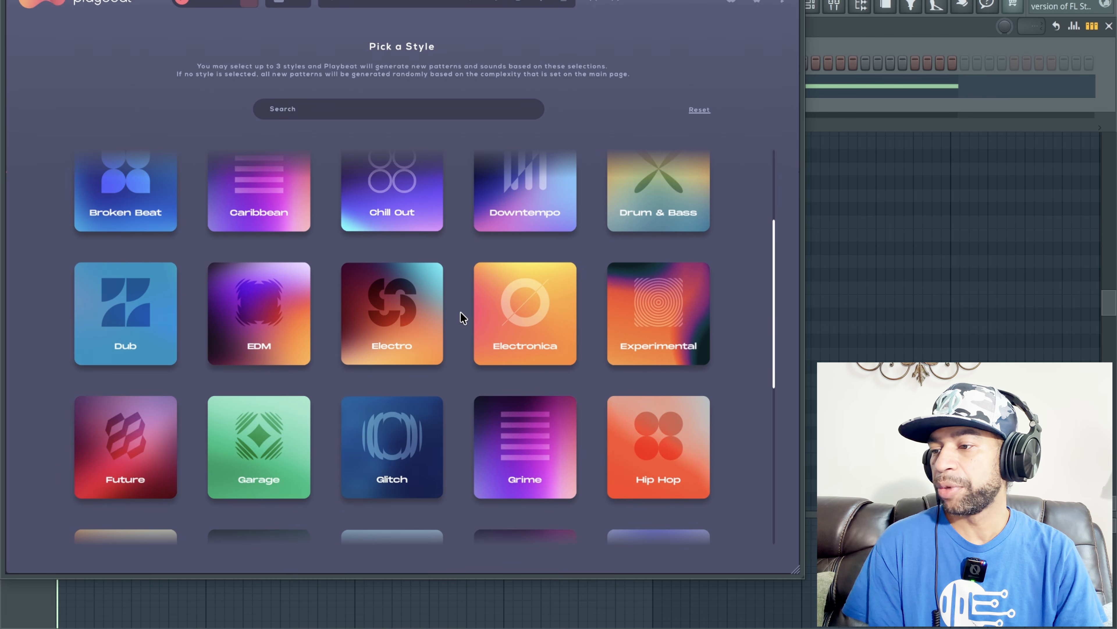
scroll(282, 324, "down", 2)
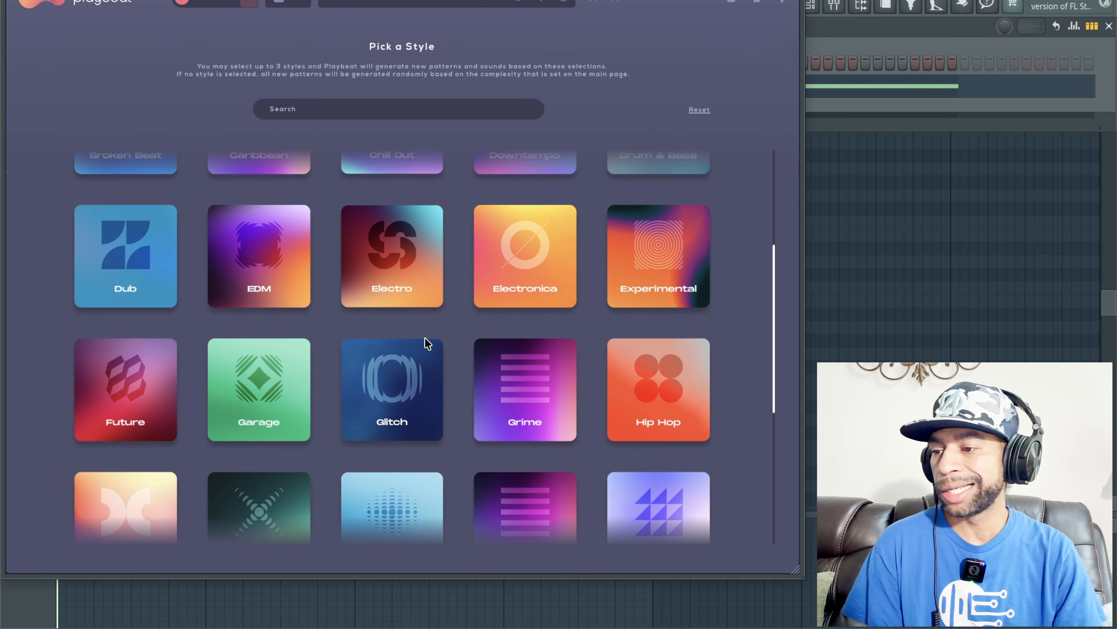
scroll(424, 342, "down", 1)
scroll(426, 337, "down", 3)
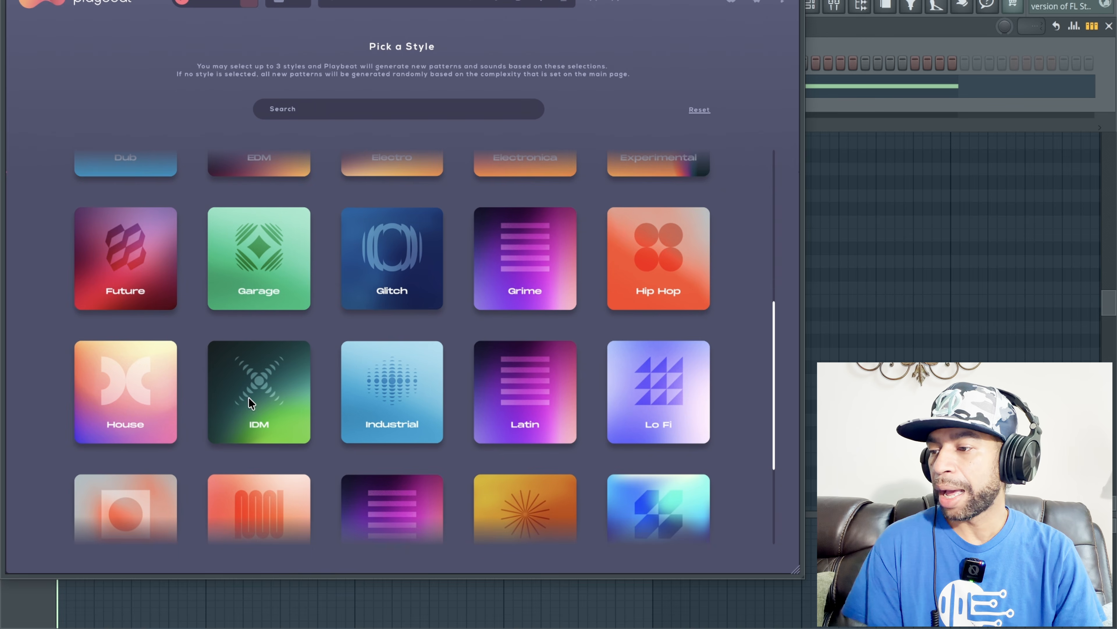
scroll(391, 379, "down", 6)
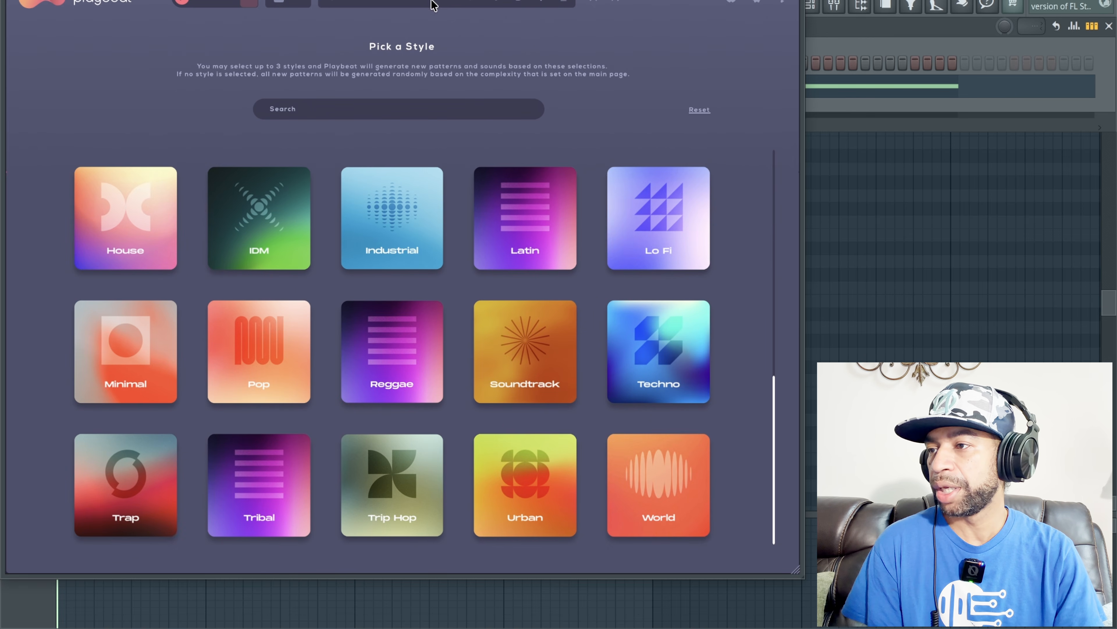
left_click(412, 2)
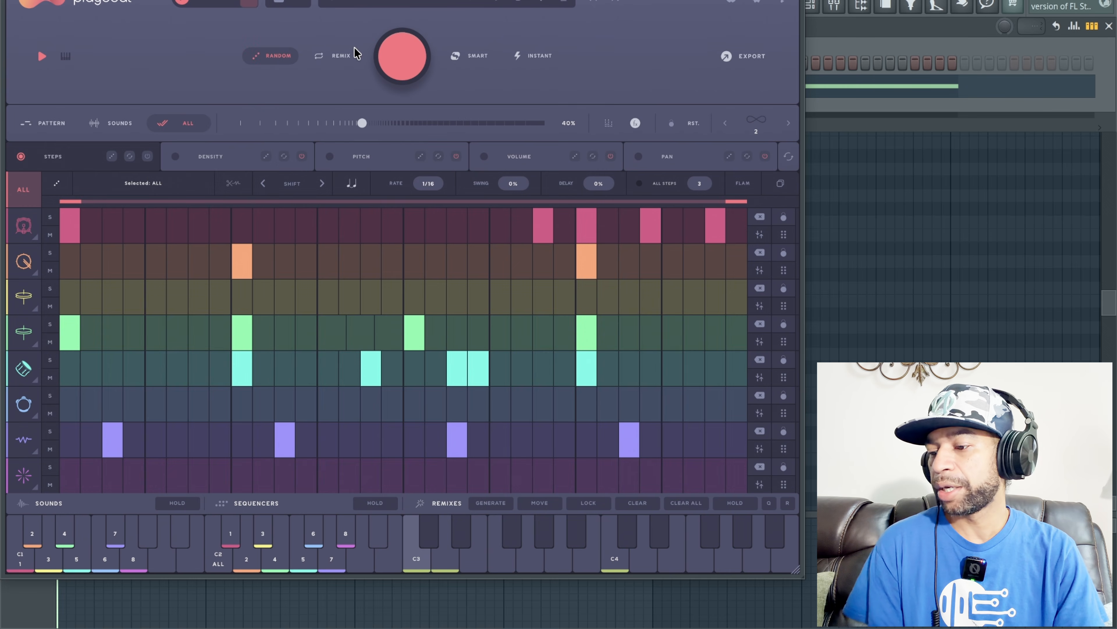
Step: Generate a variation of the loaded pattern in Remix mode during playback, and undo it
key("space")
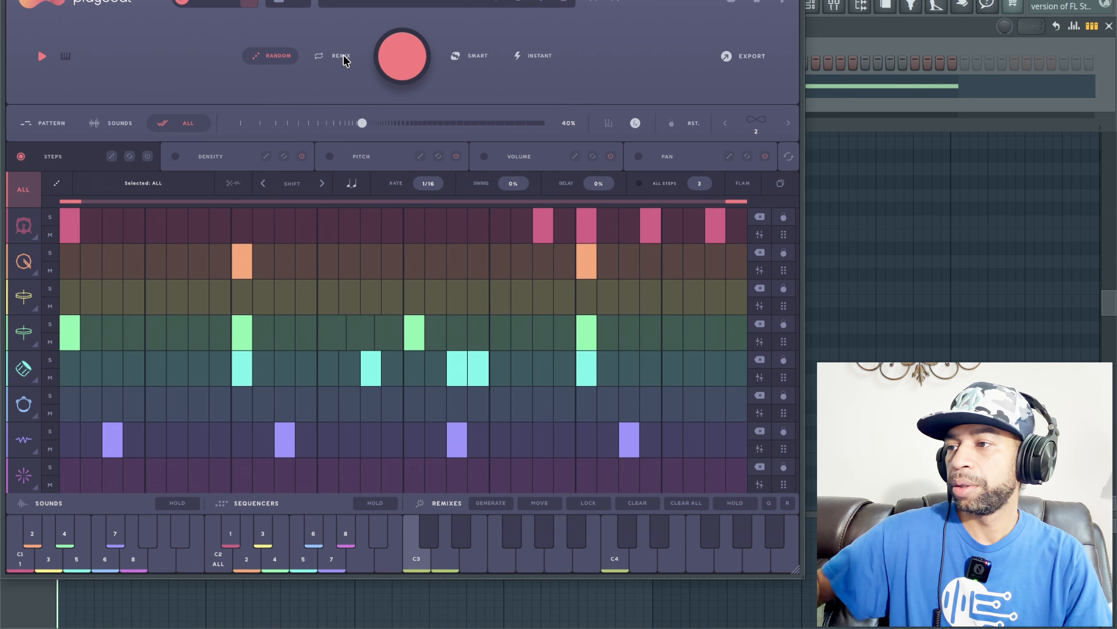
key("space")
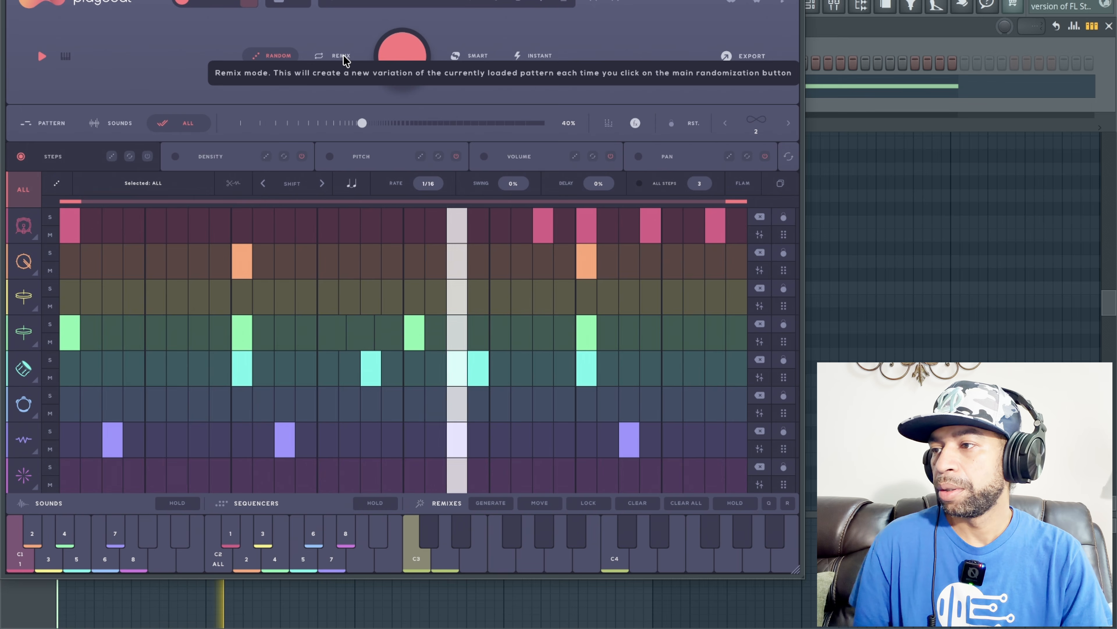
left_click(346, 61)
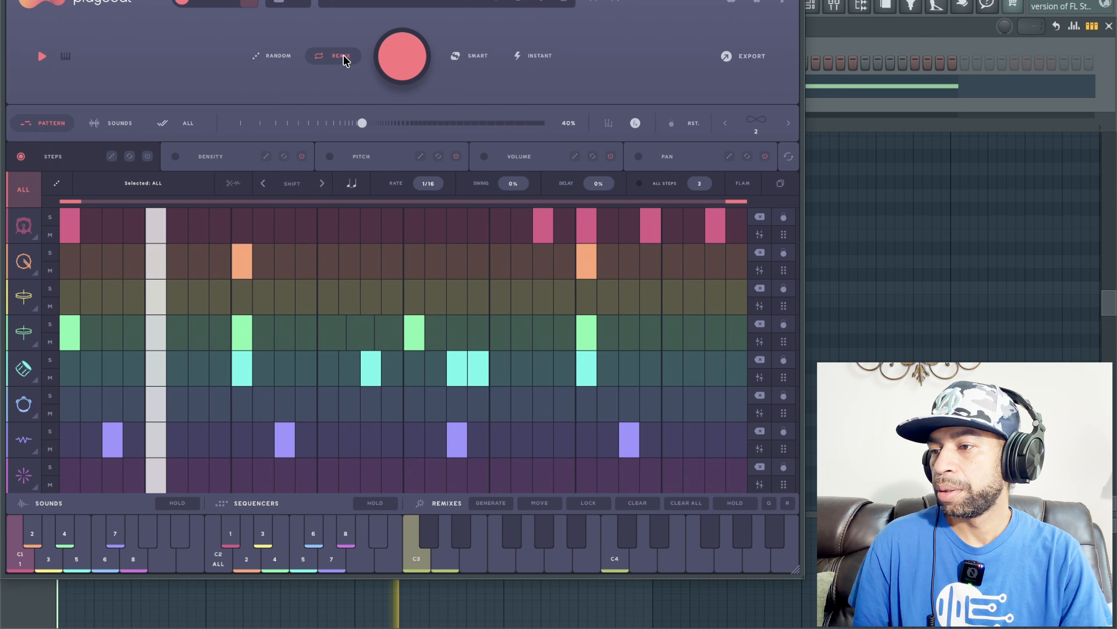
left_click(396, 54)
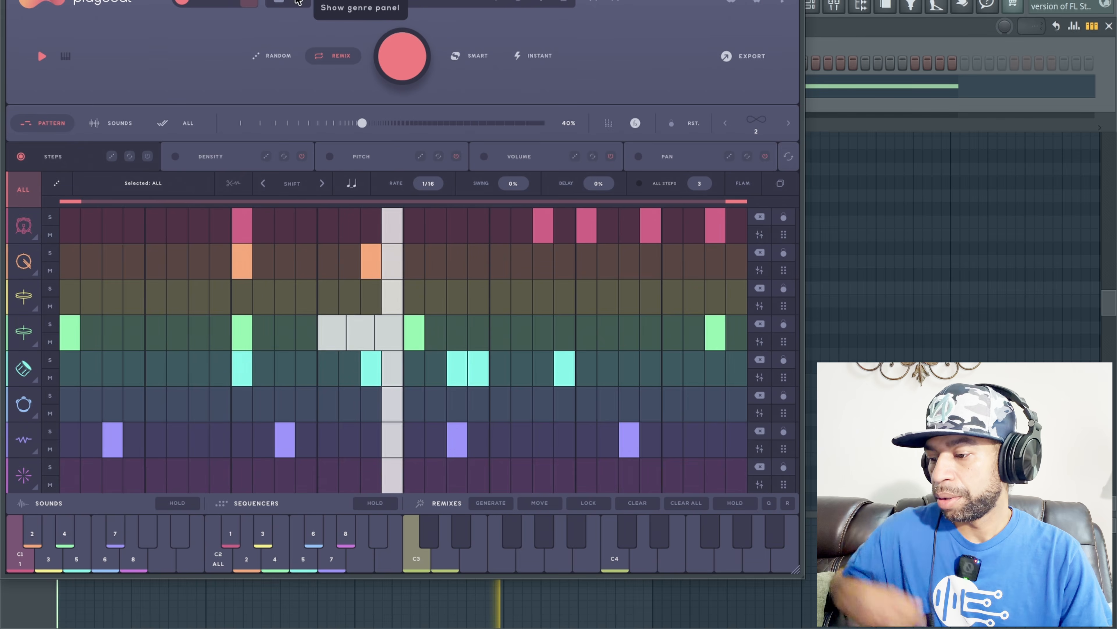
key("space")
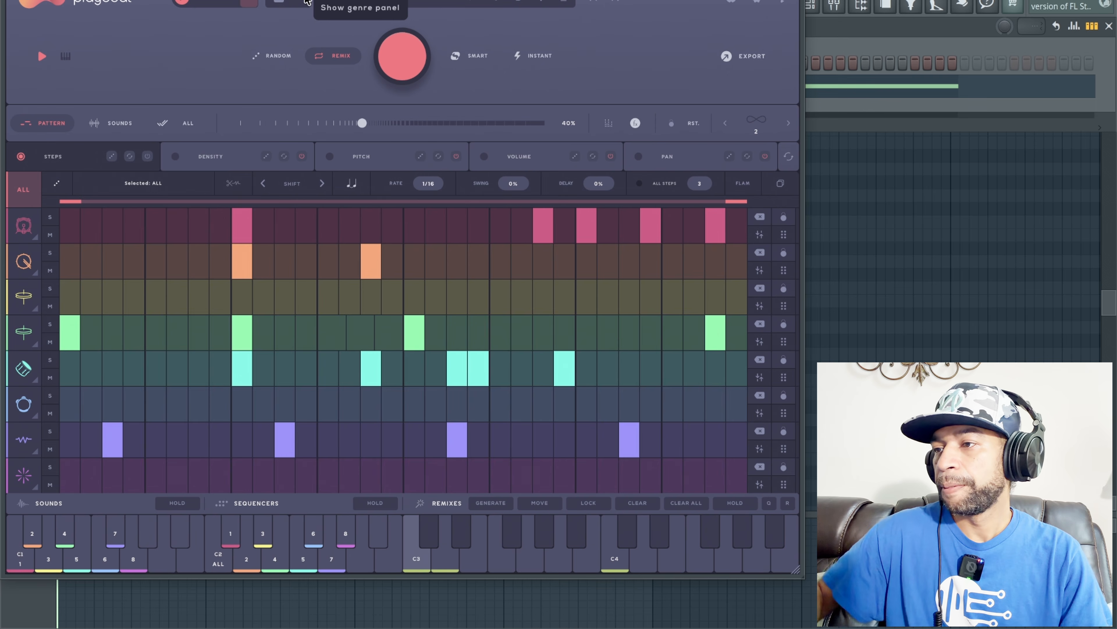
left_click(594, 3)
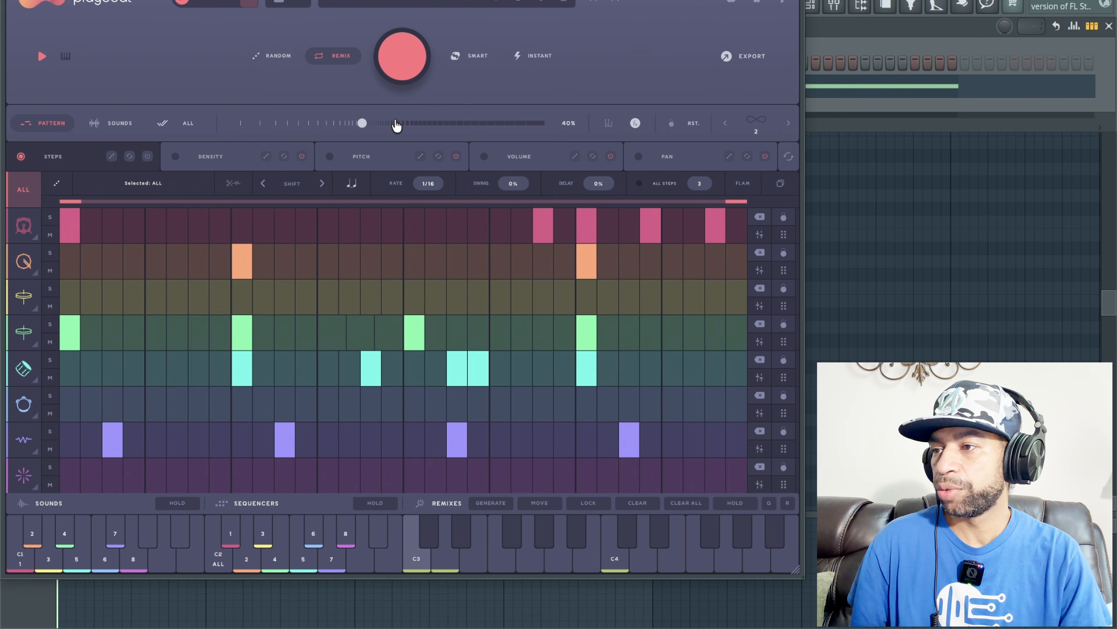
Step: Randomize the pattern in Random mode, play it back, and undo back to the original pattern
left_click(281, 57)
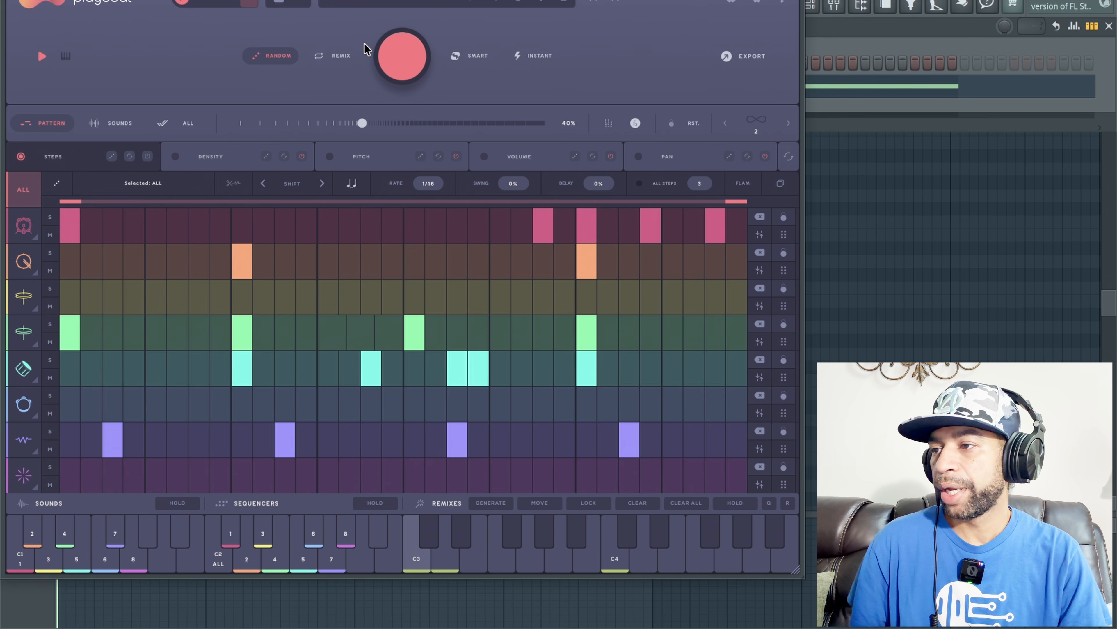
left_click(400, 52)
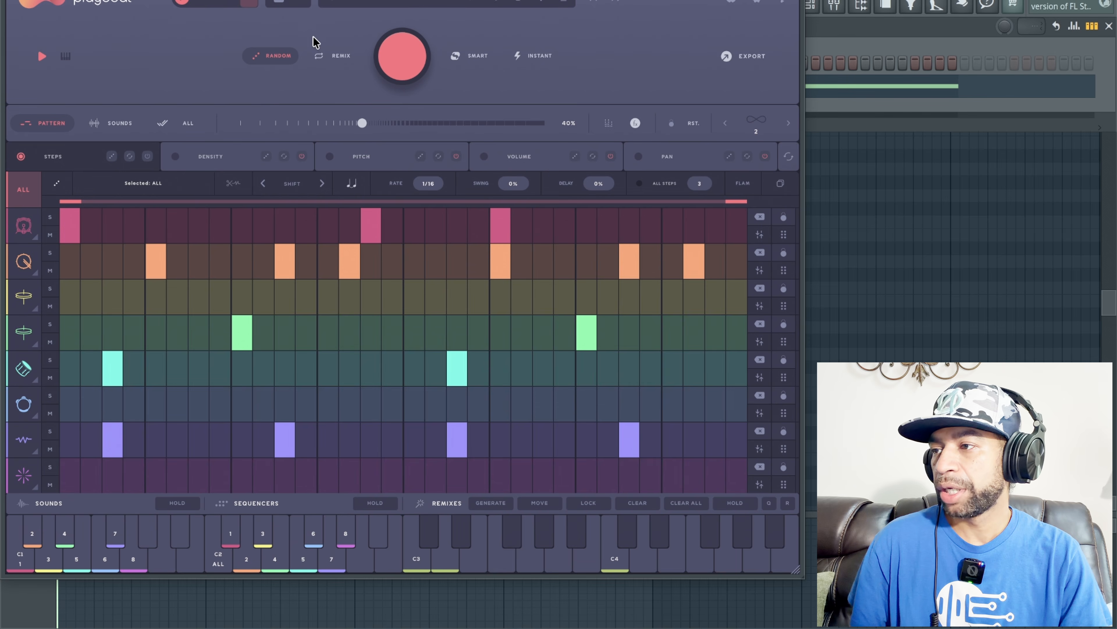
key("space")
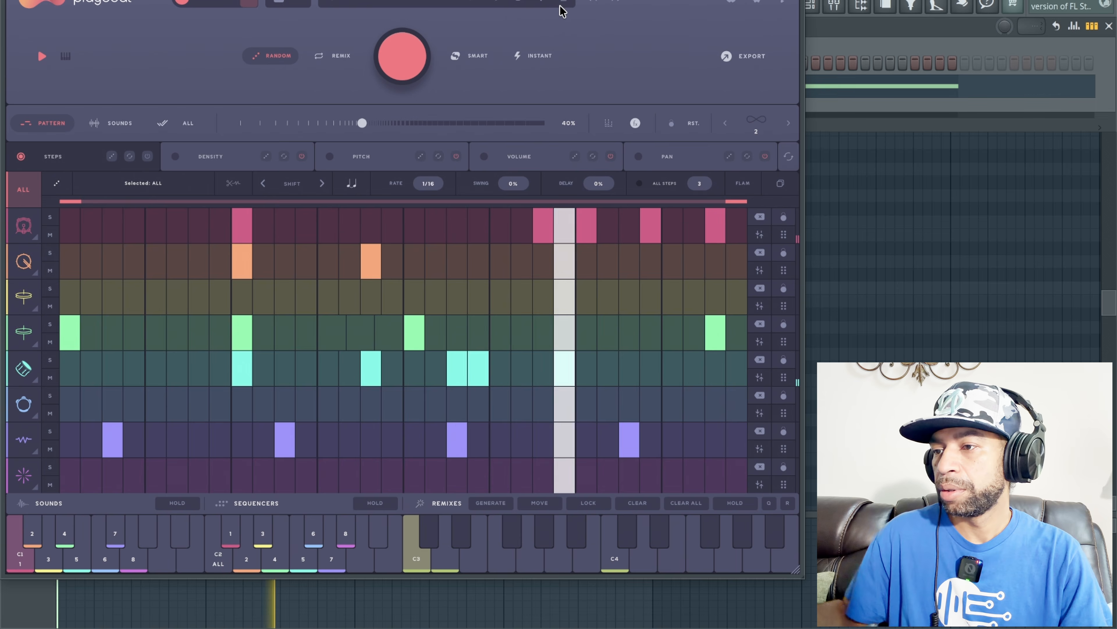
key("space")
left_click(597, 1)
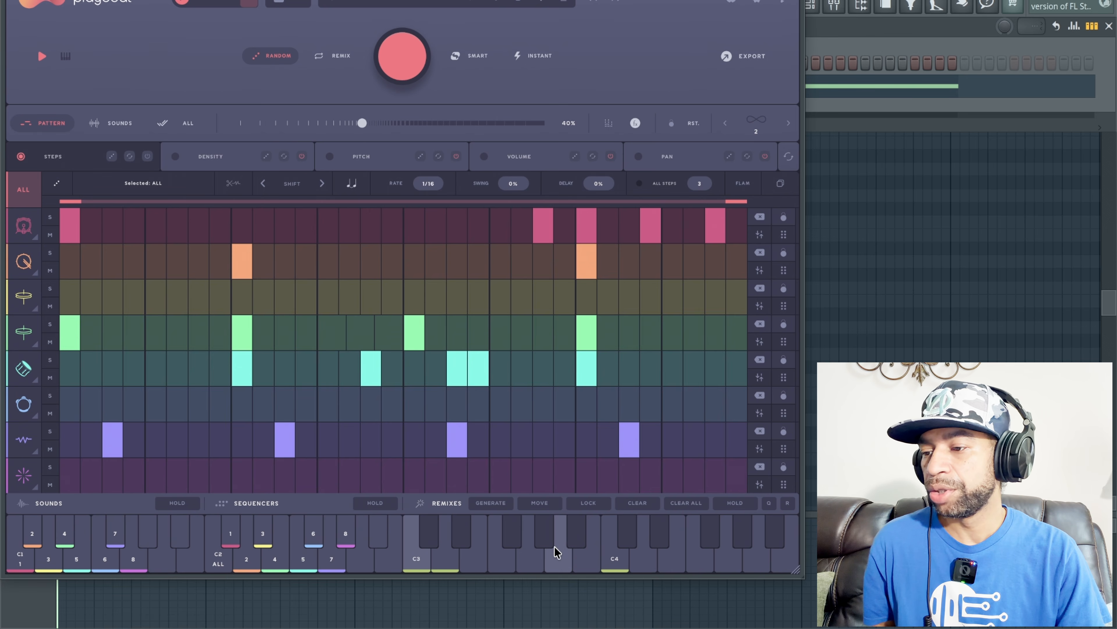
Step: Generate a set of remixes across the keyboard from C3 upwards and audition several of them during playback
left_click(492, 505)
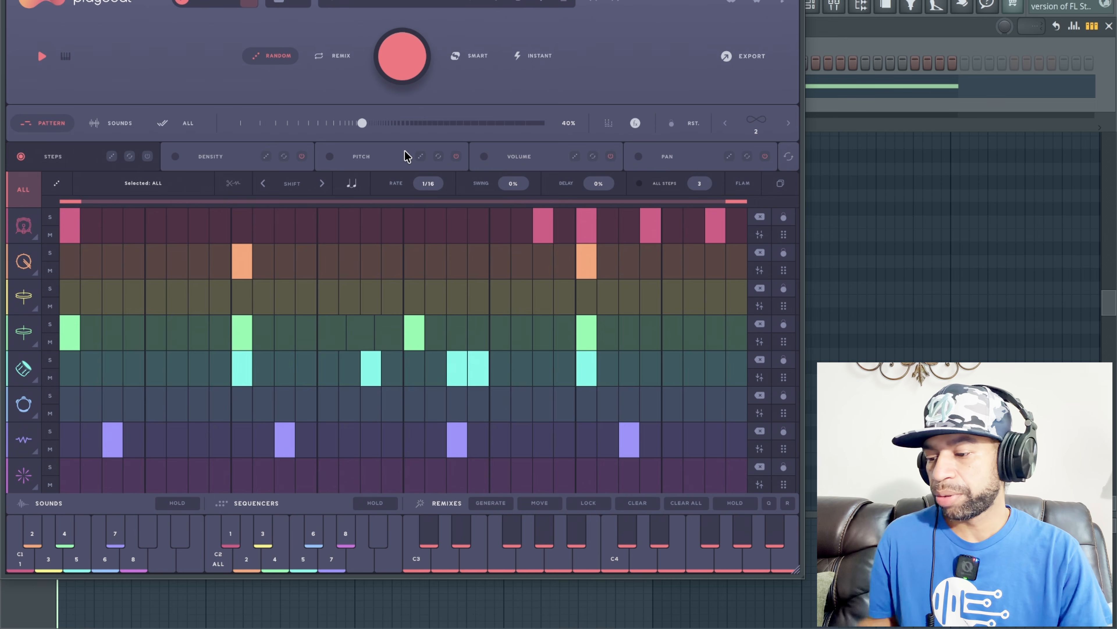
key("space")
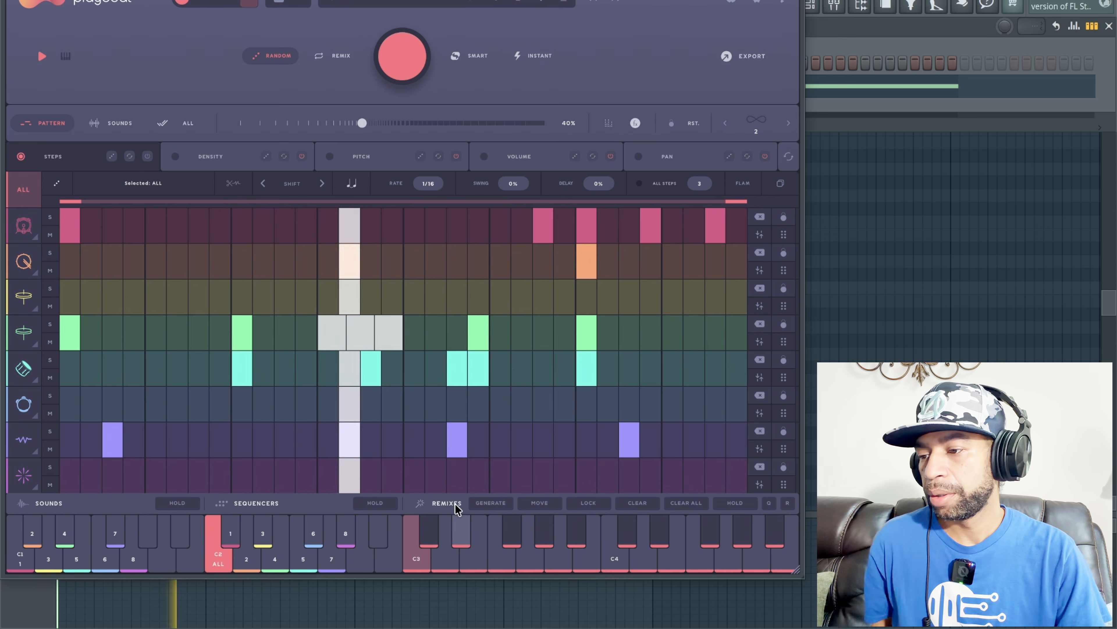
left_click(446, 555)
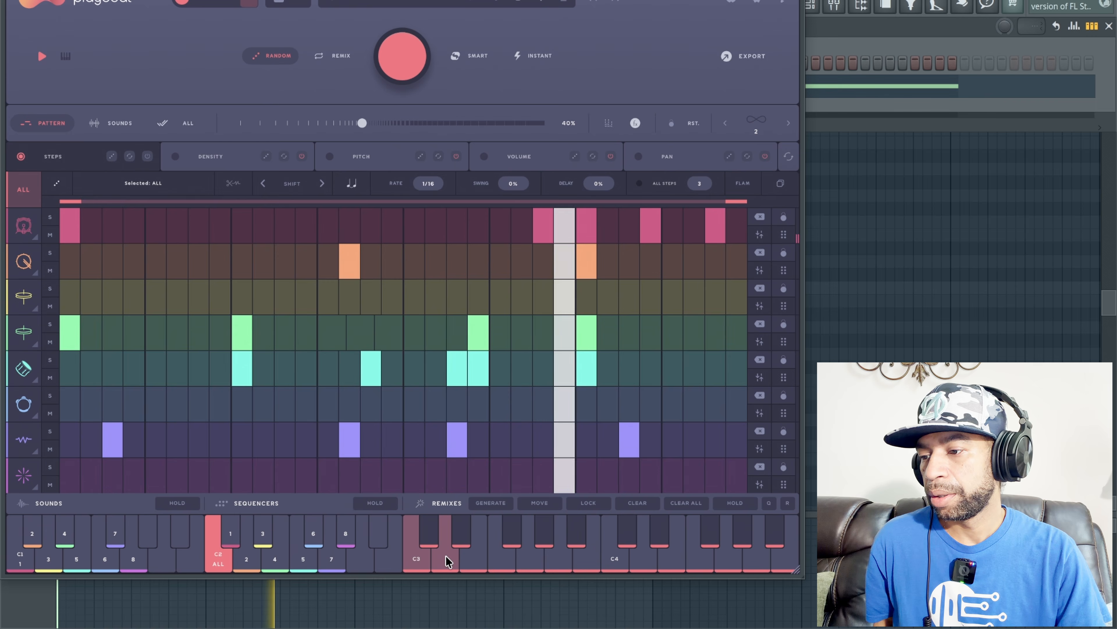
left_click(470, 554)
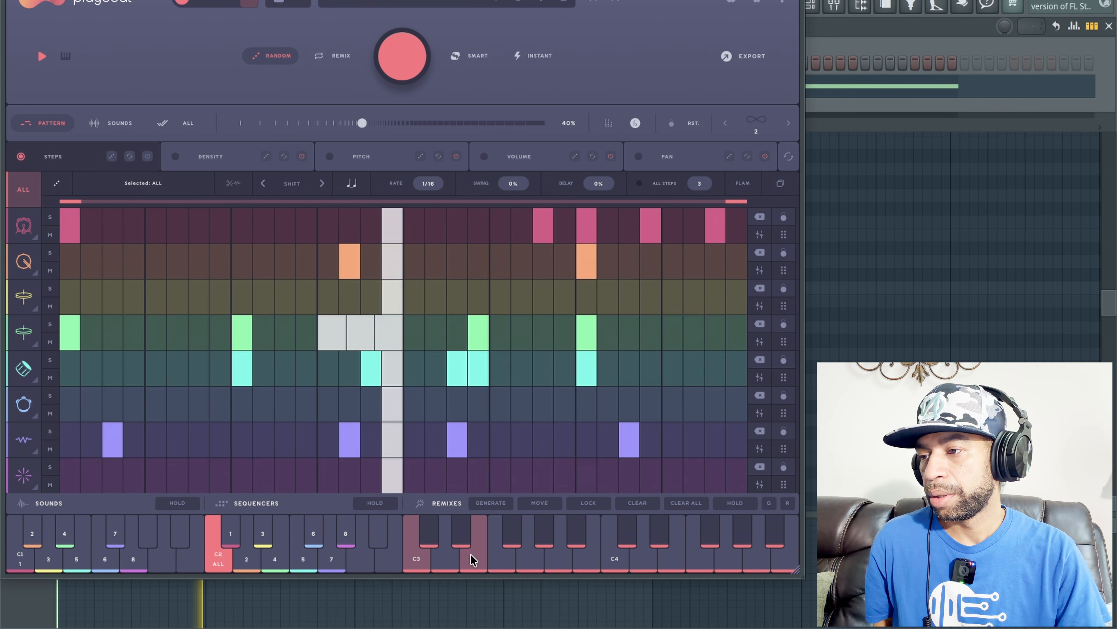
left_click(503, 551)
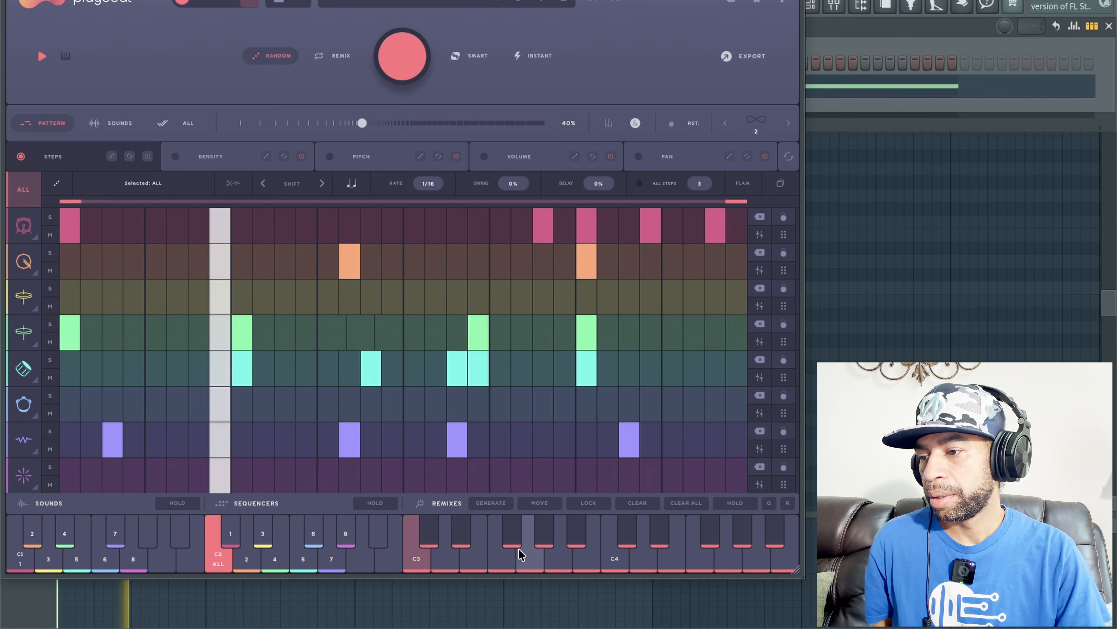
left_click(584, 558)
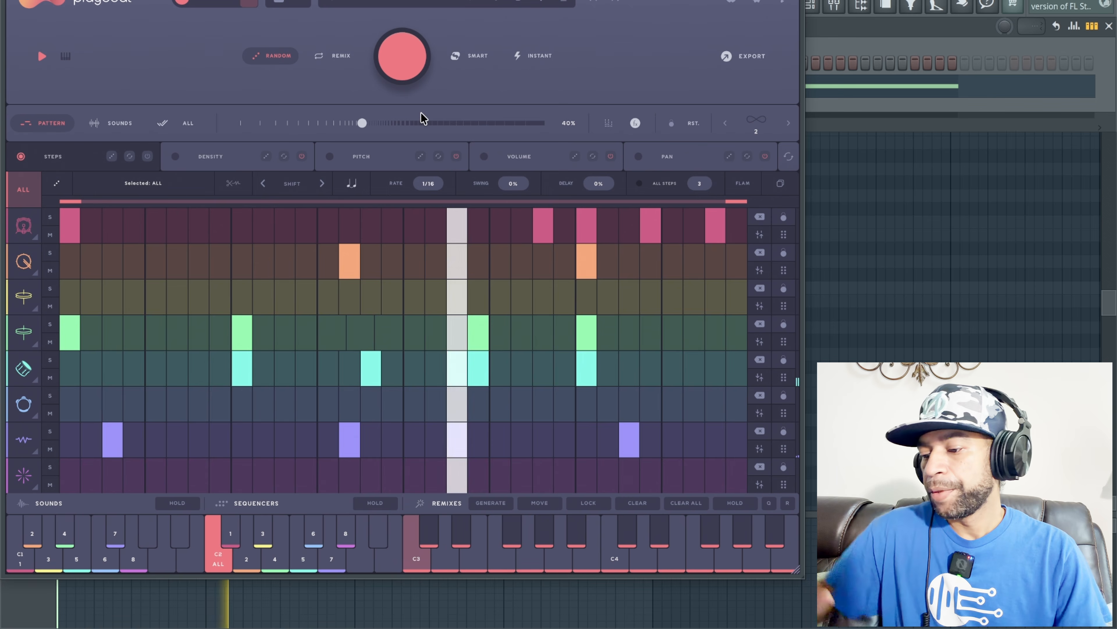
key("space")
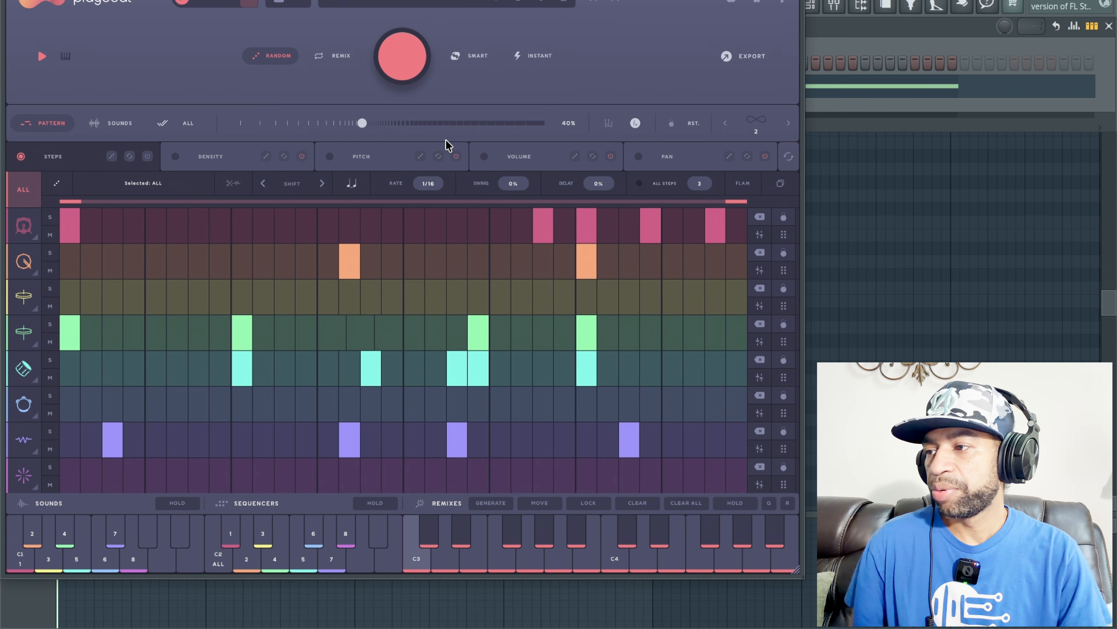
Step: Switch pattern generation to Smart mode and set the complexity to 51%
left_click(456, 59)
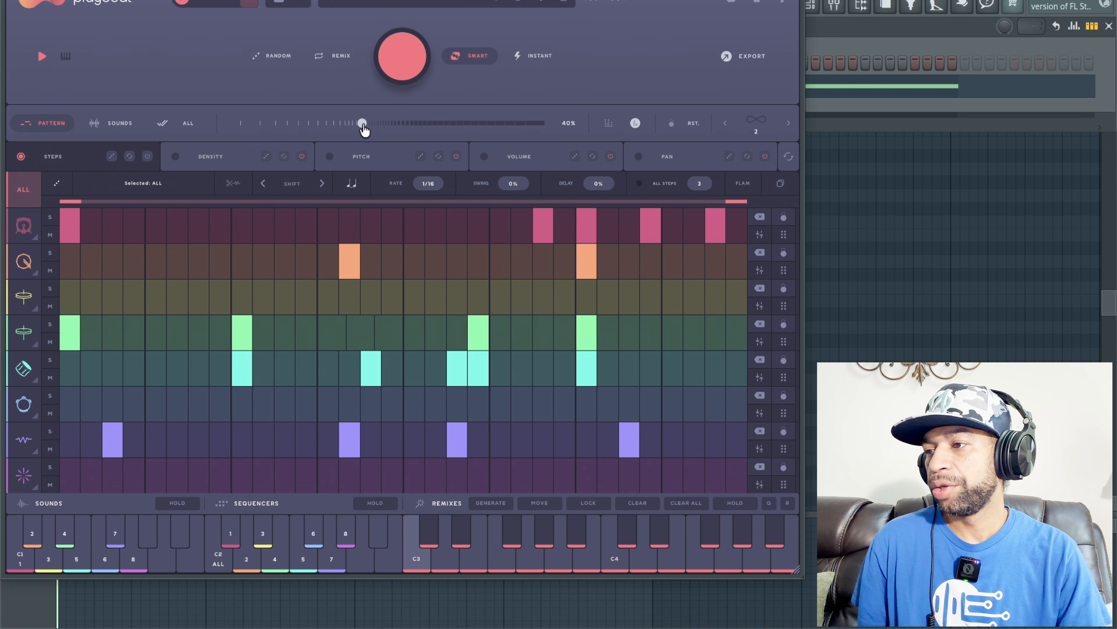
left_click_drag(362, 130, 396, 136)
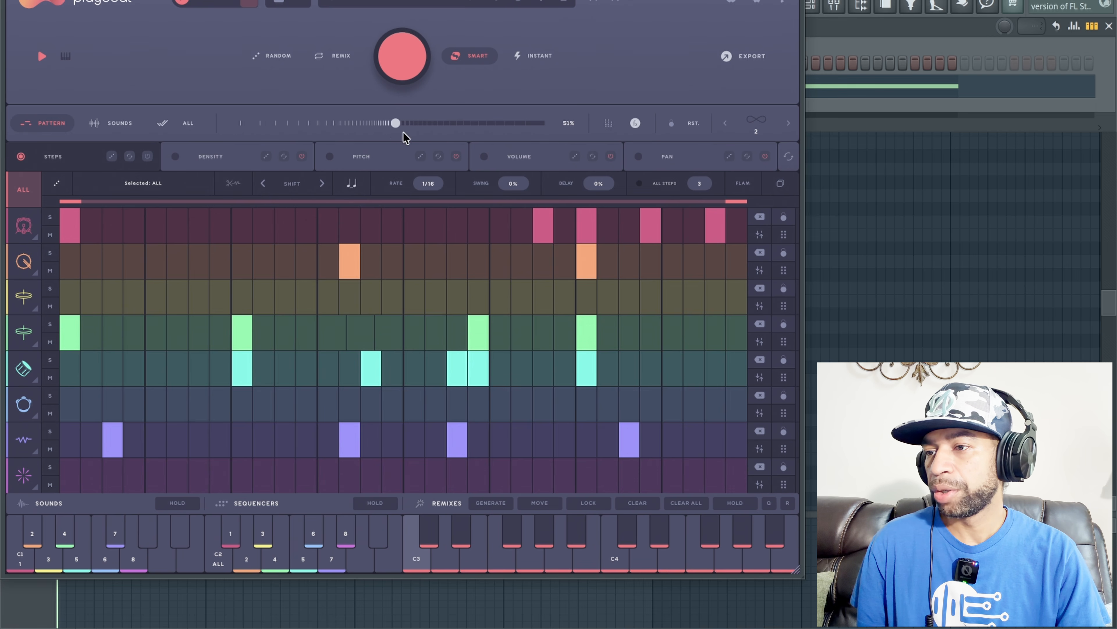
Step: Show the effects view and load Distortion into channel 1's first effect slot, auditioning it and stopping playback
left_click(635, 124)
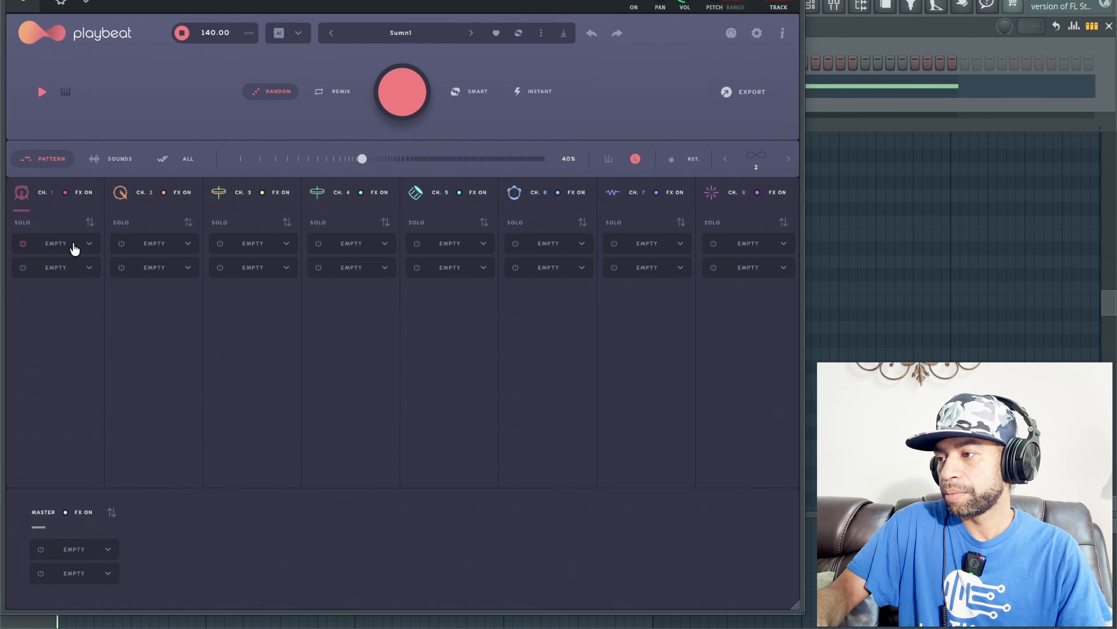
left_click(87, 244)
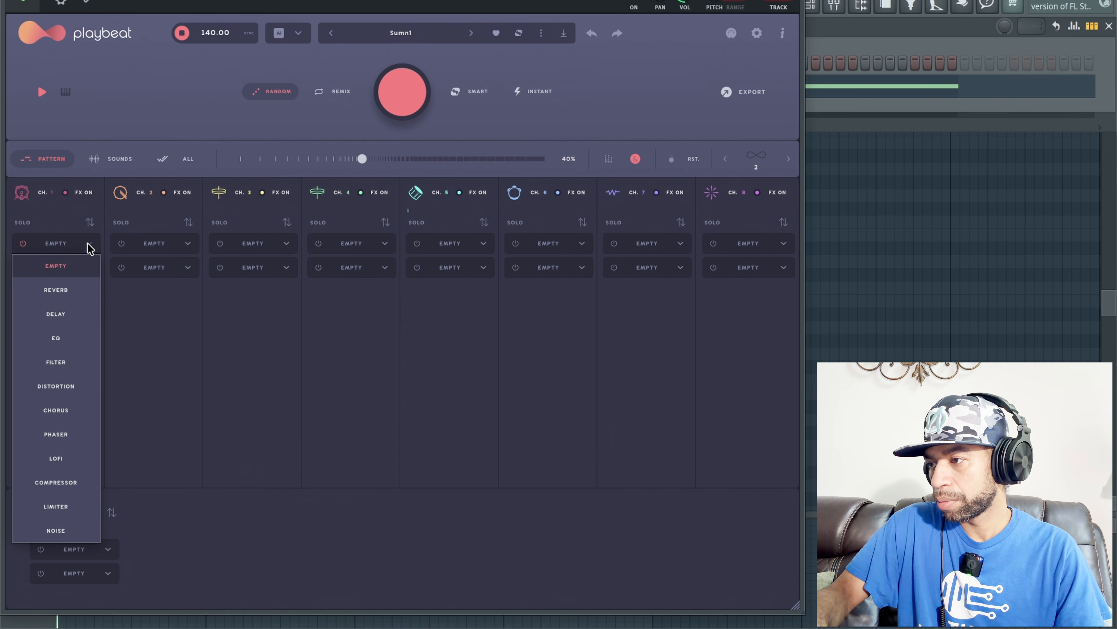
left_click(79, 387)
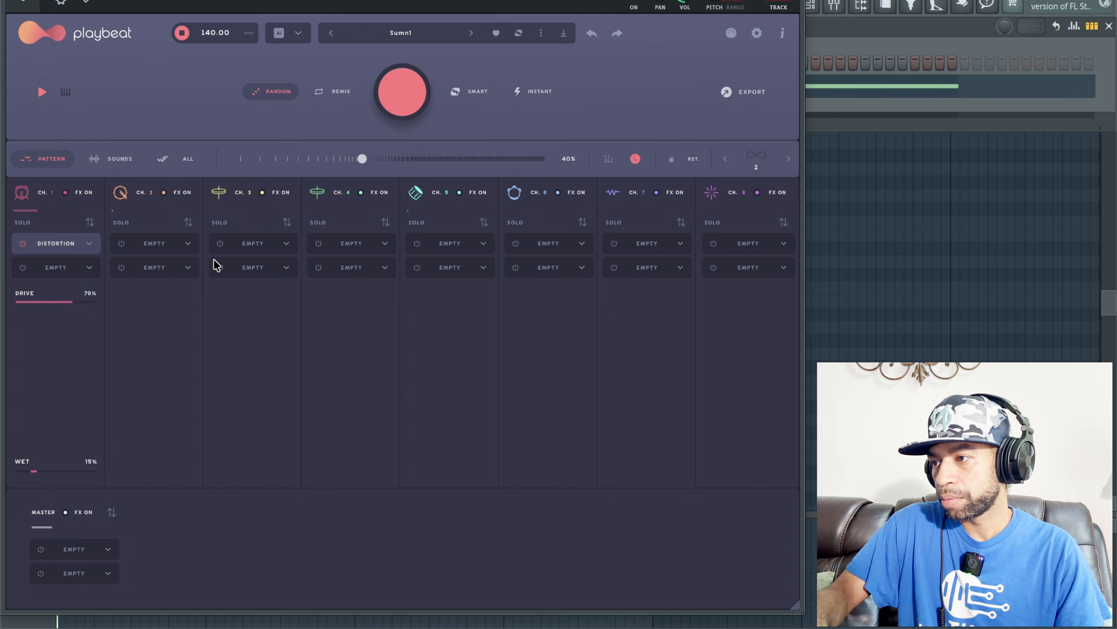
key("space")
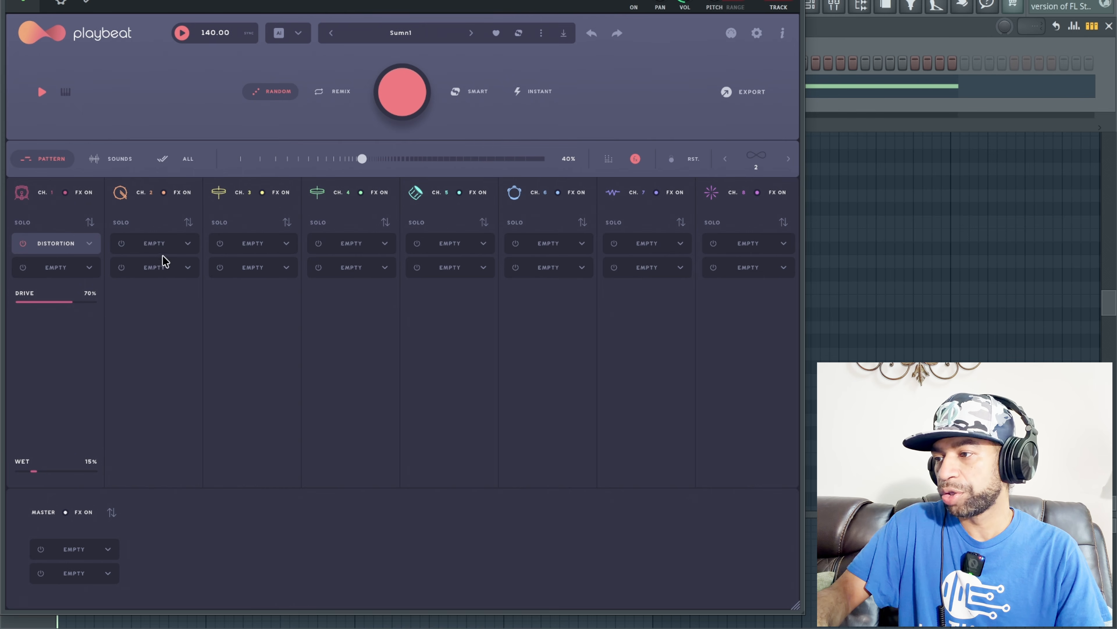
Step: Load Reverb into channel 2's first effect slot and audition it with the pattern
left_click(188, 244)
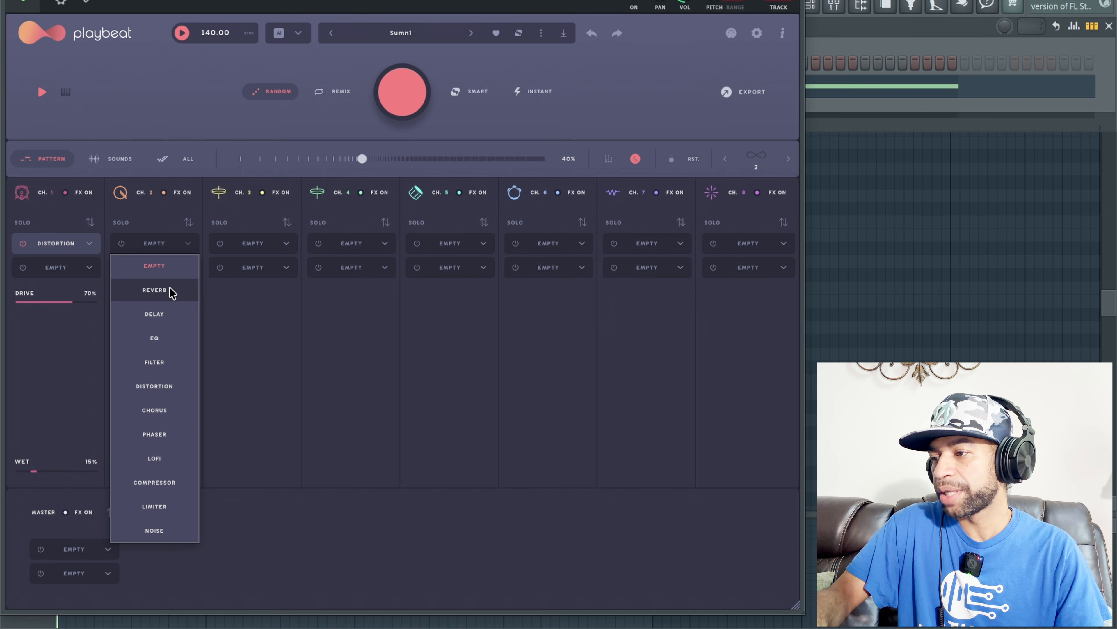
left_click(171, 290)
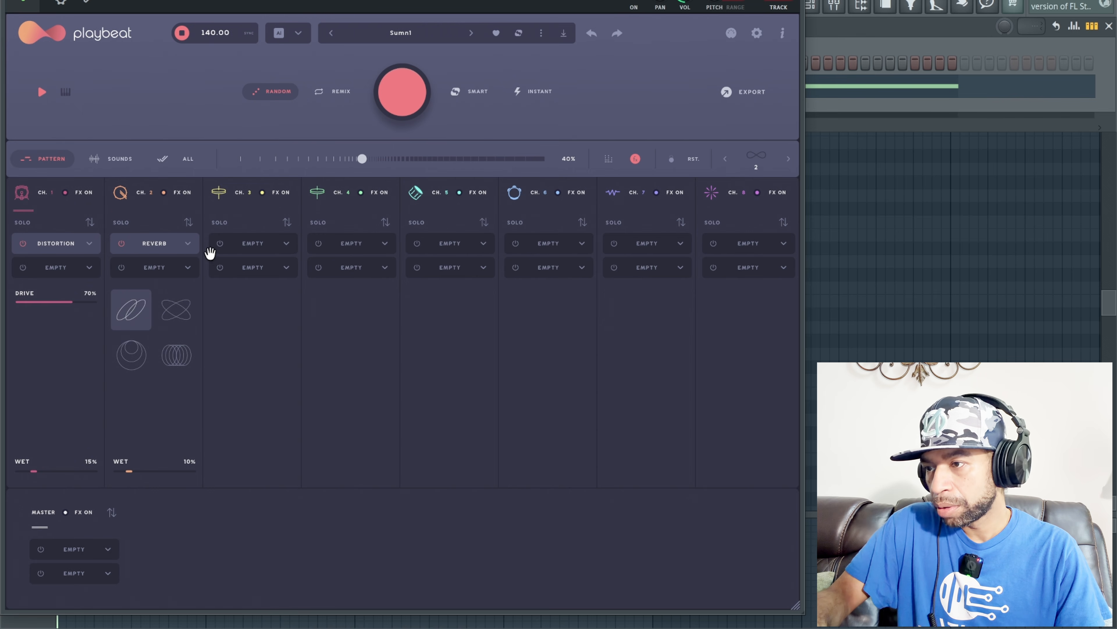
key("space")
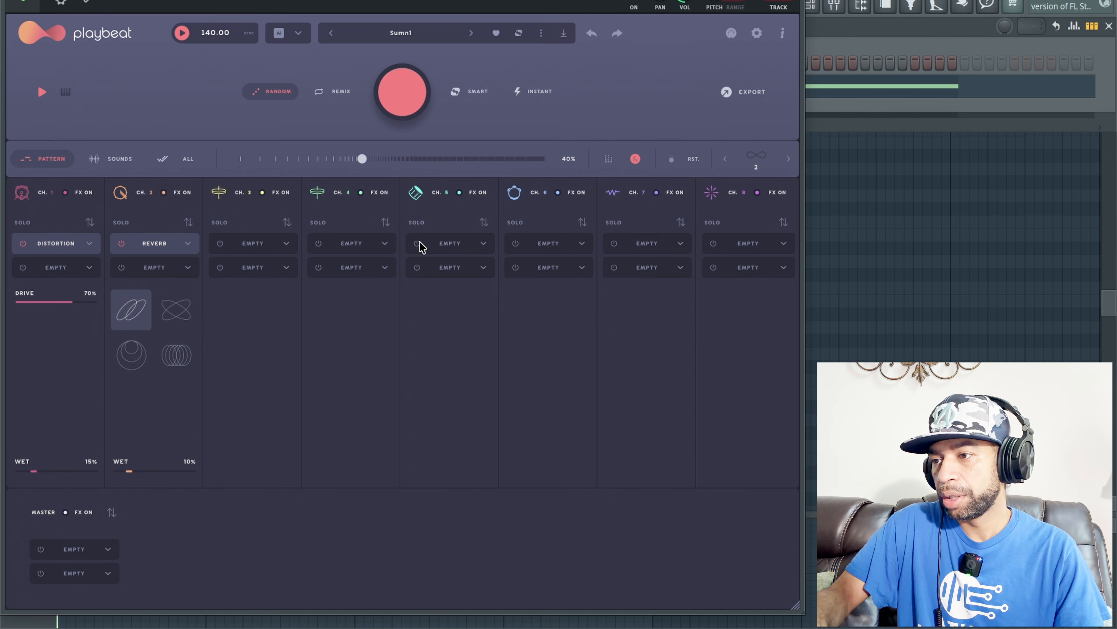
Step: Load Reverb into channel 5's first effect slot, audition the other reverb types during playback, and keep the fourth one
left_click(483, 245)
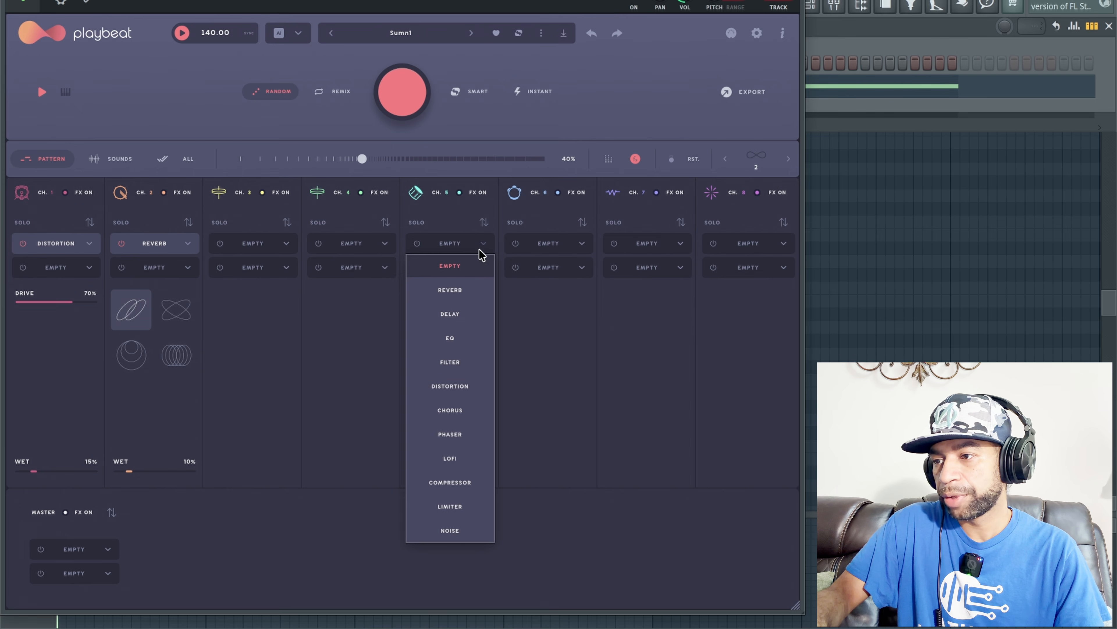
left_click(478, 260)
left_click(482, 249)
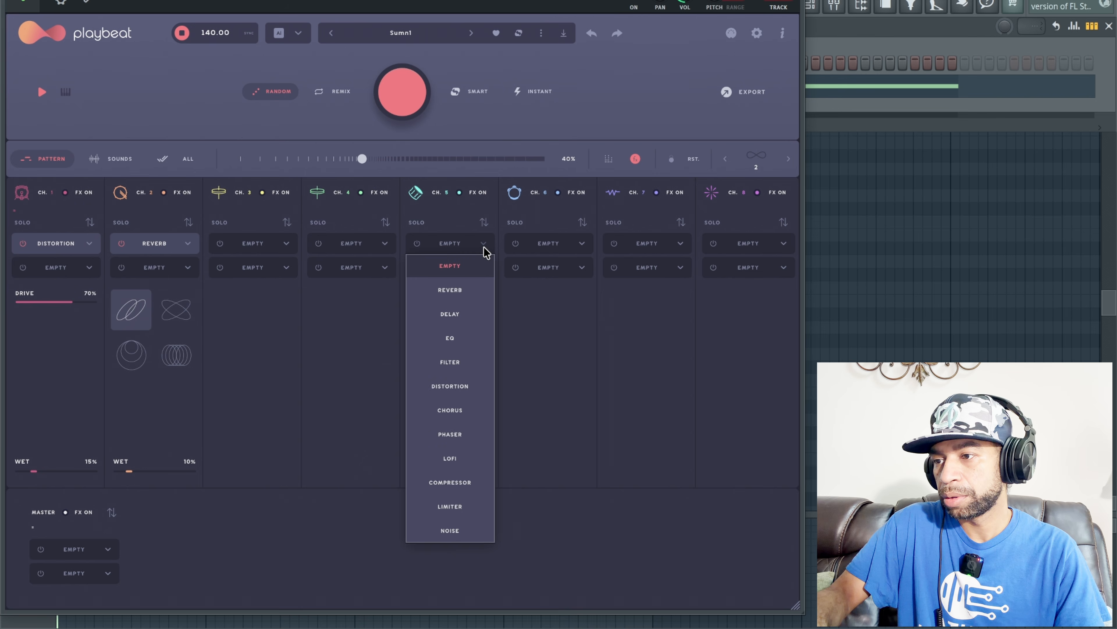
left_click(470, 290)
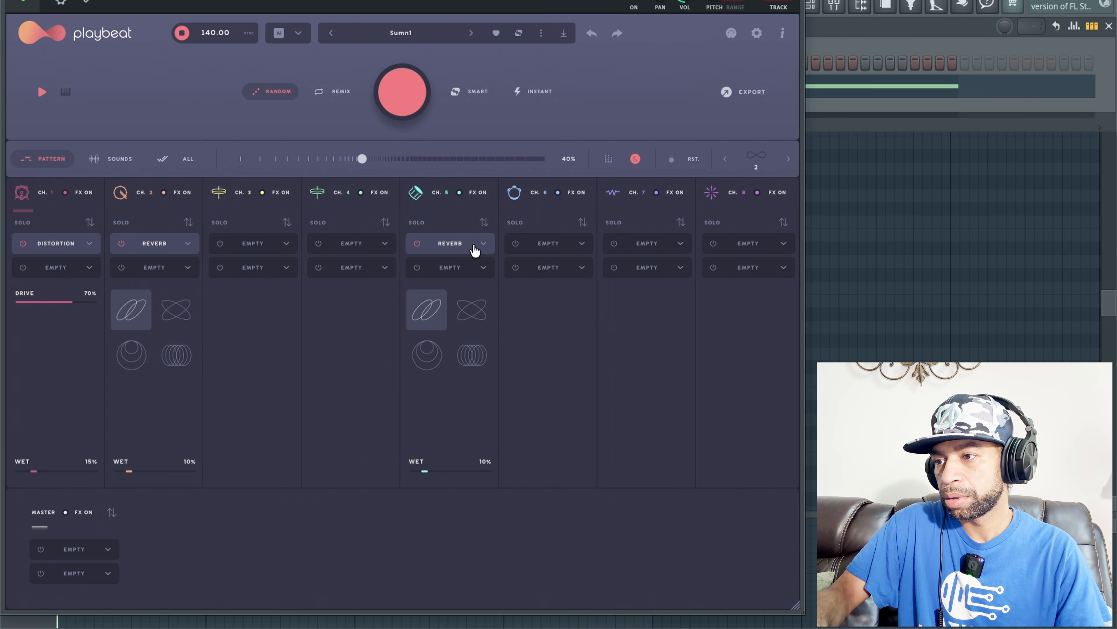
left_click(470, 311)
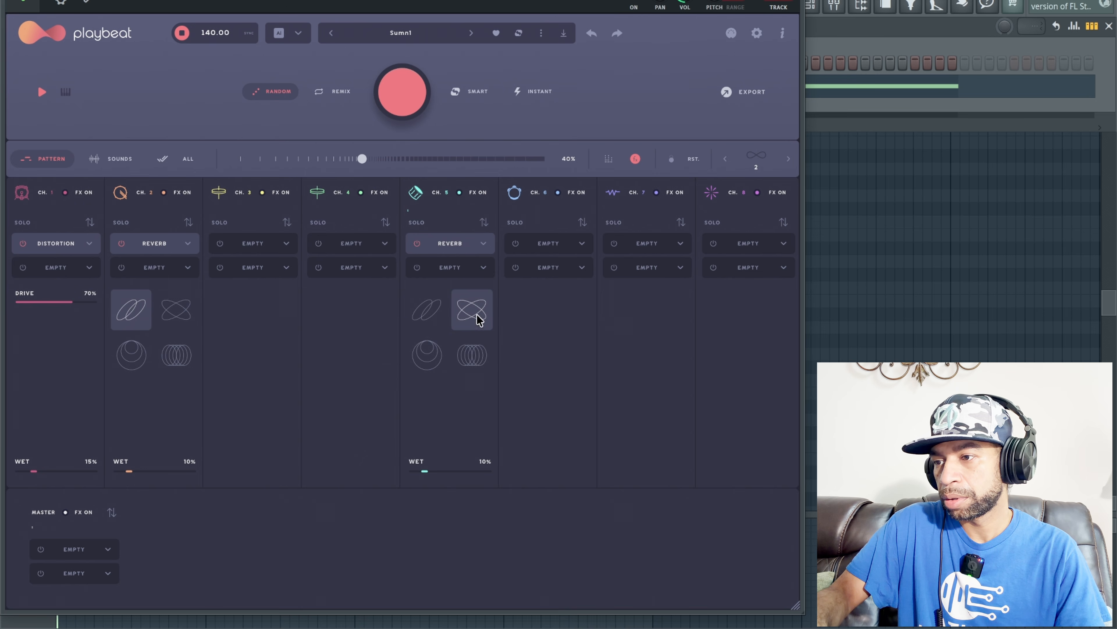
left_click(434, 360)
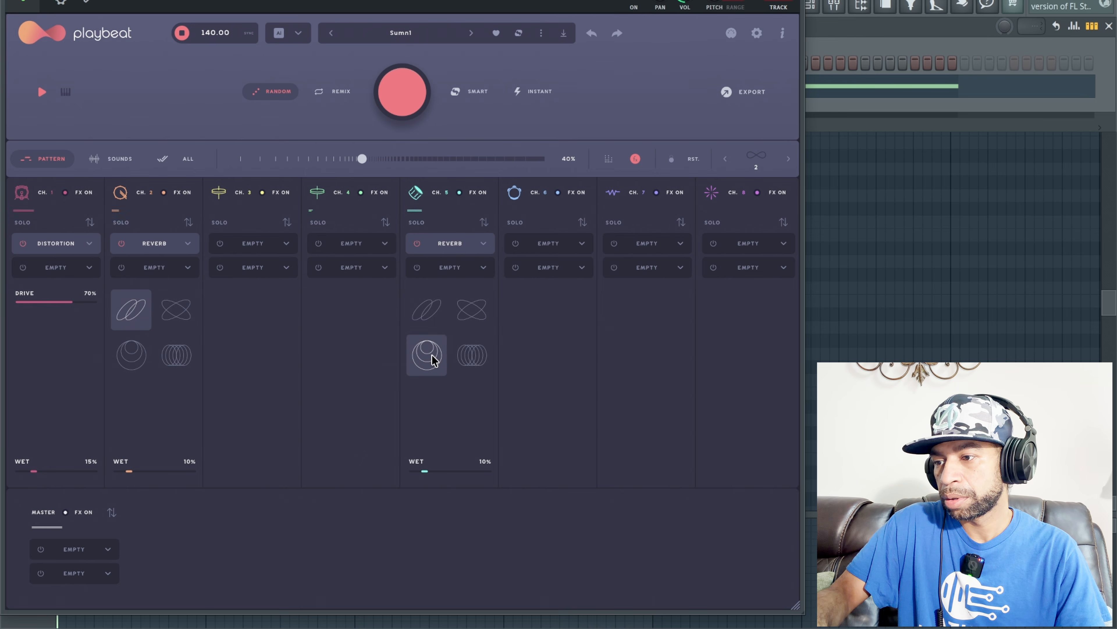
left_click(483, 359)
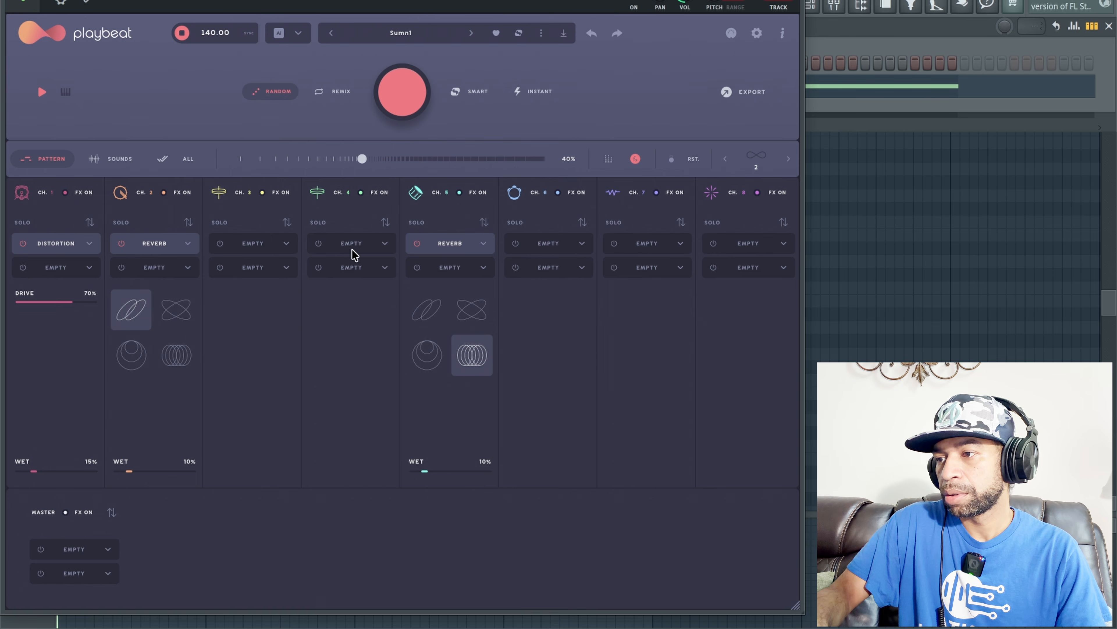
key("space")
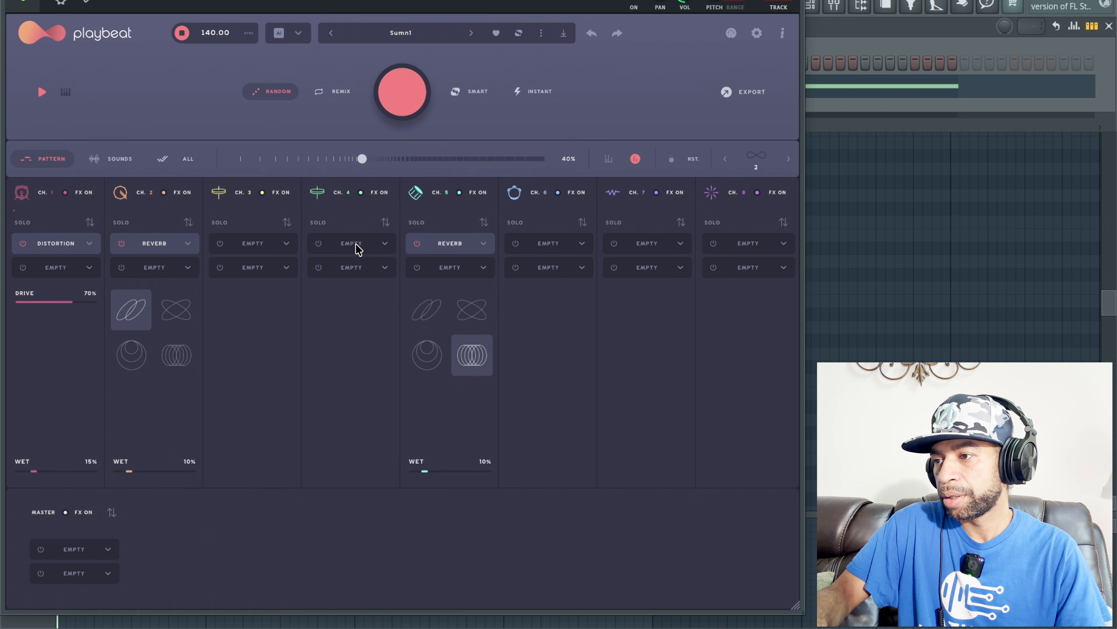
Step: Load Delay into channel 4's first effect slot, reducing feedback to 47% and wet to 13% while auditioning
left_click(384, 247)
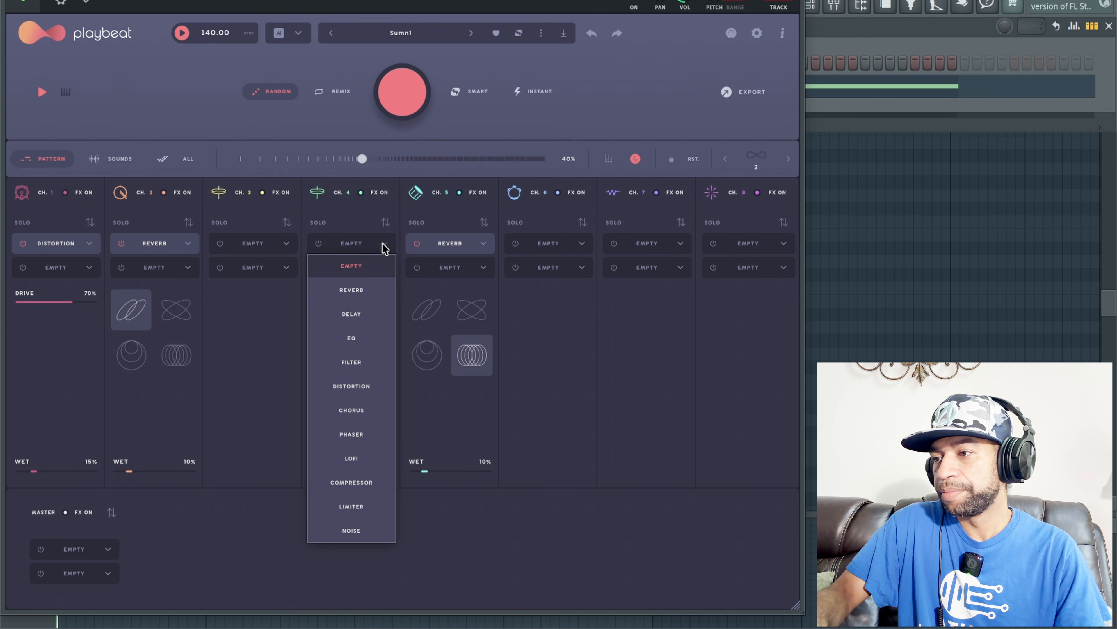
left_click(352, 318)
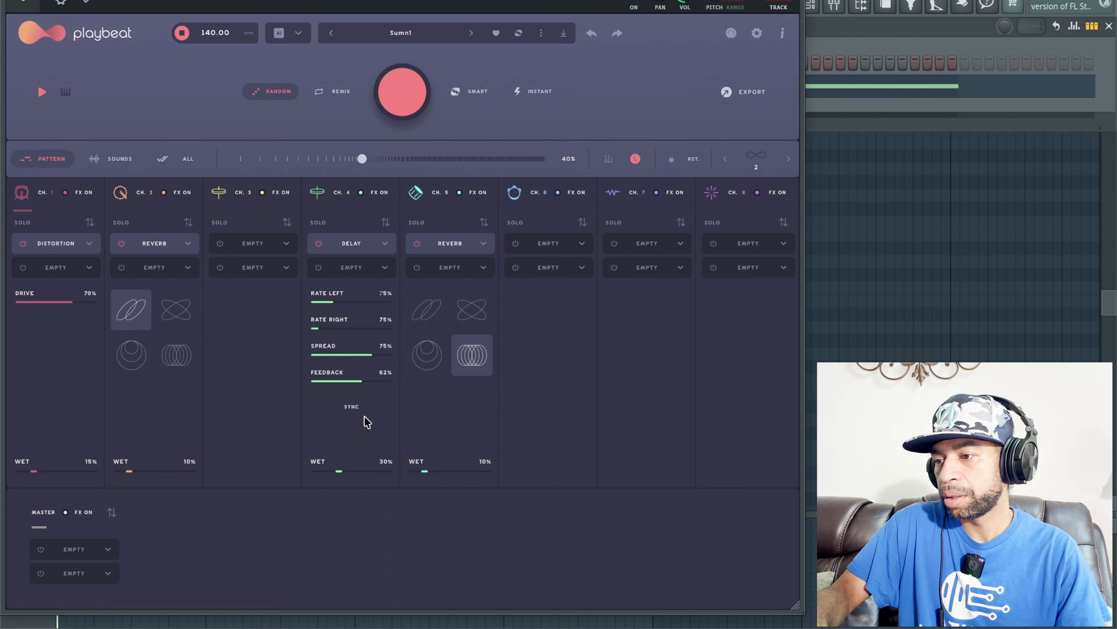
left_click_drag(341, 471, 331, 473)
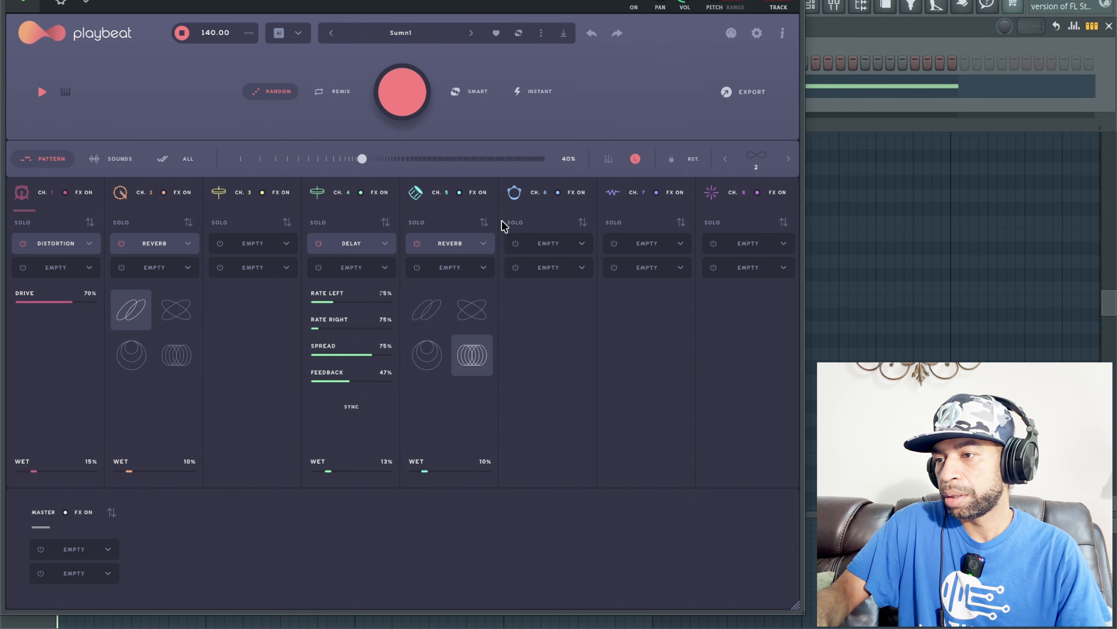
key("space")
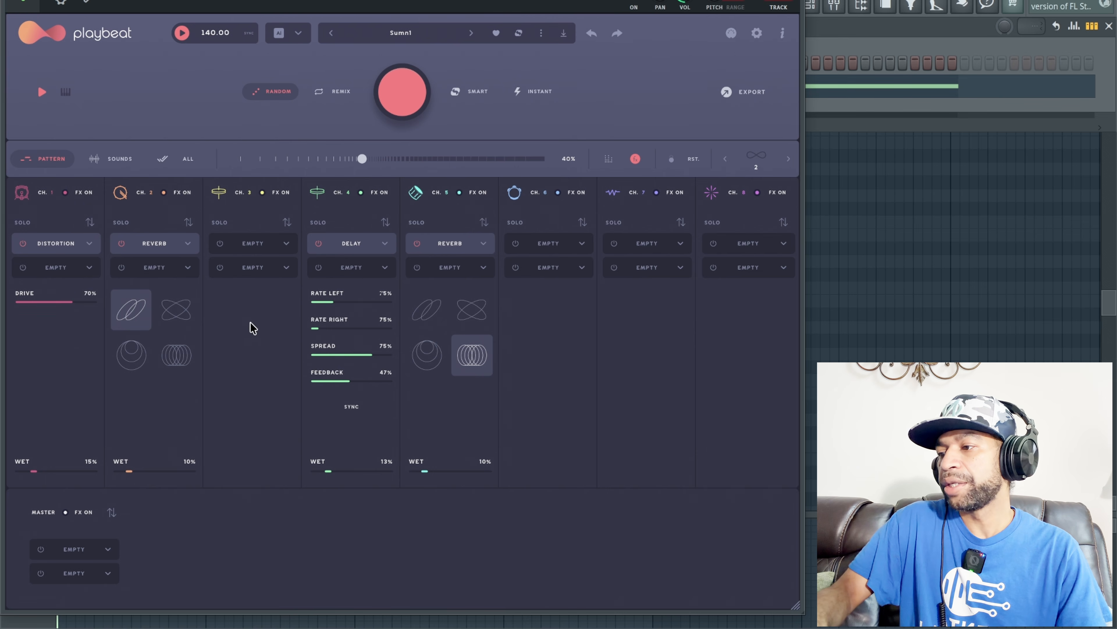
Step: Load Lofi into channel 1's second effect slot and bypass that channel's Distortion while auditioning the pattern
left_click(88, 268)
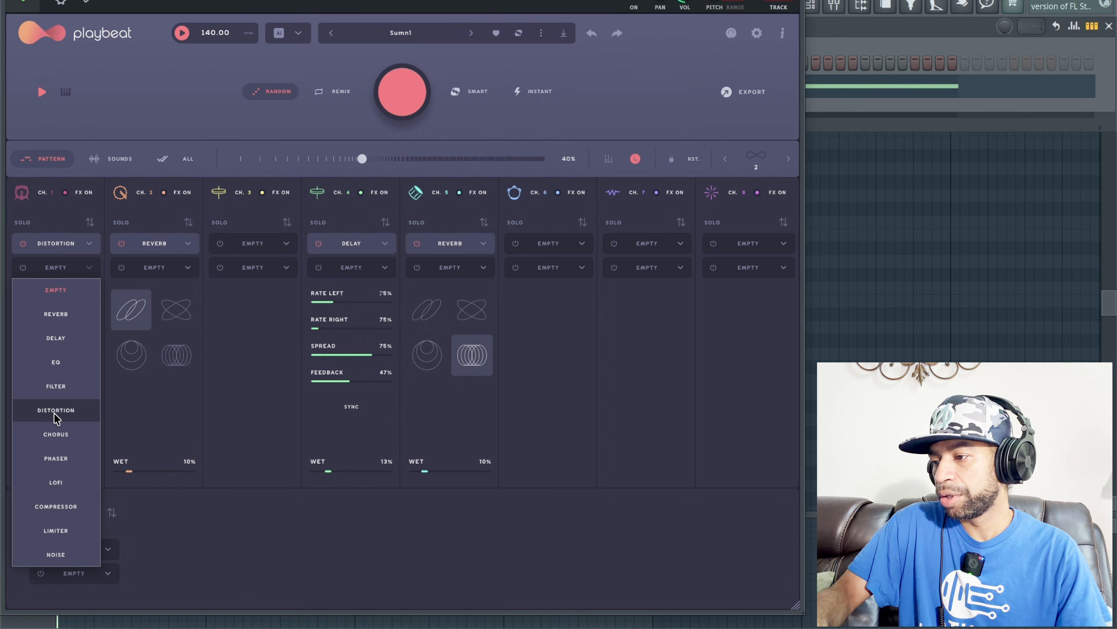
left_click(52, 481)
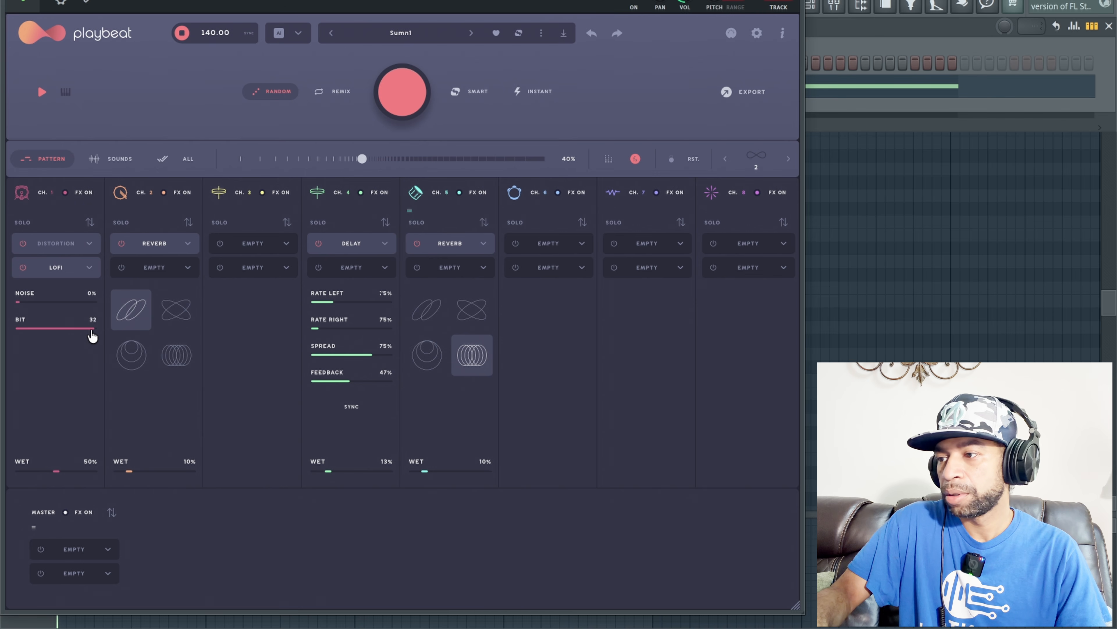
key("space")
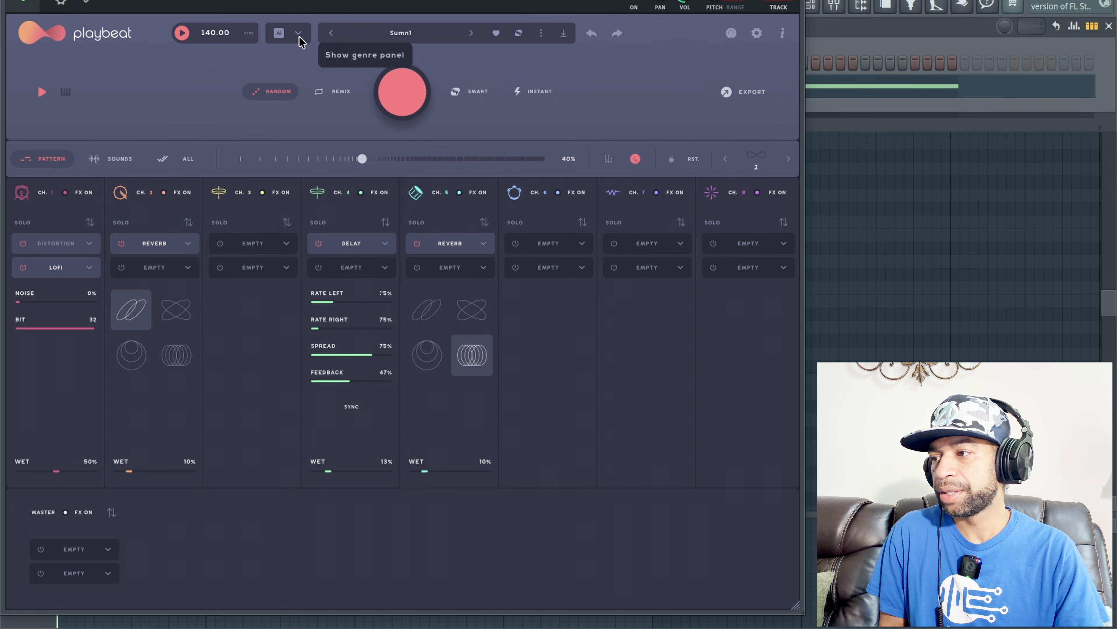
Step: Return to the step sequencer, lock channel 1, and randomize the other channels three times, auditioning the resulting patterns
left_click(636, 159)
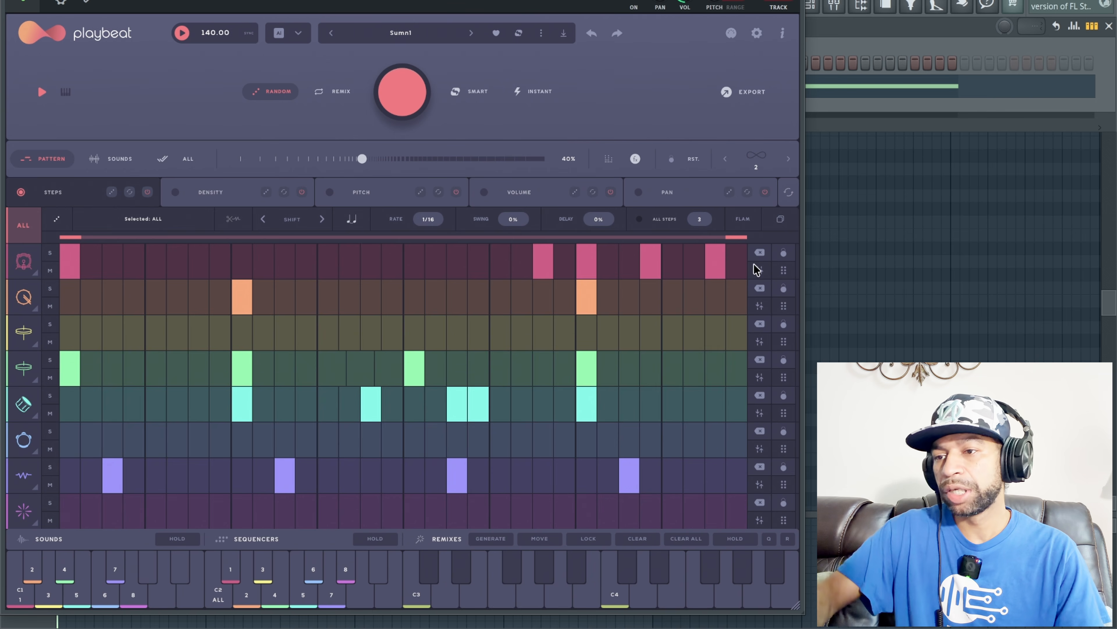
left_click(784, 252)
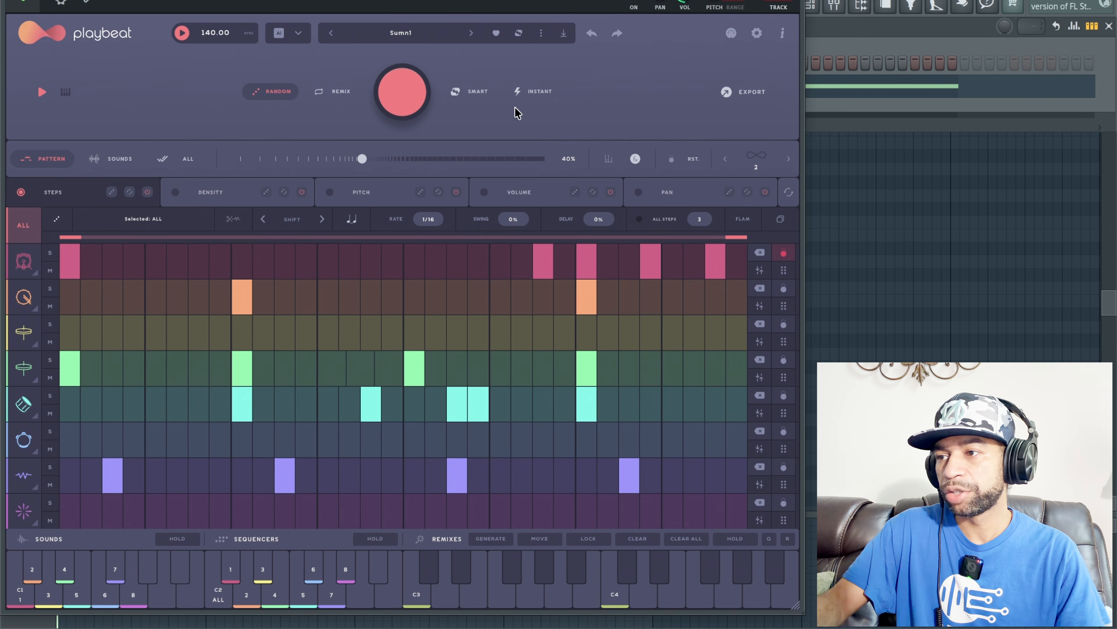
key("space")
left_click(416, 98)
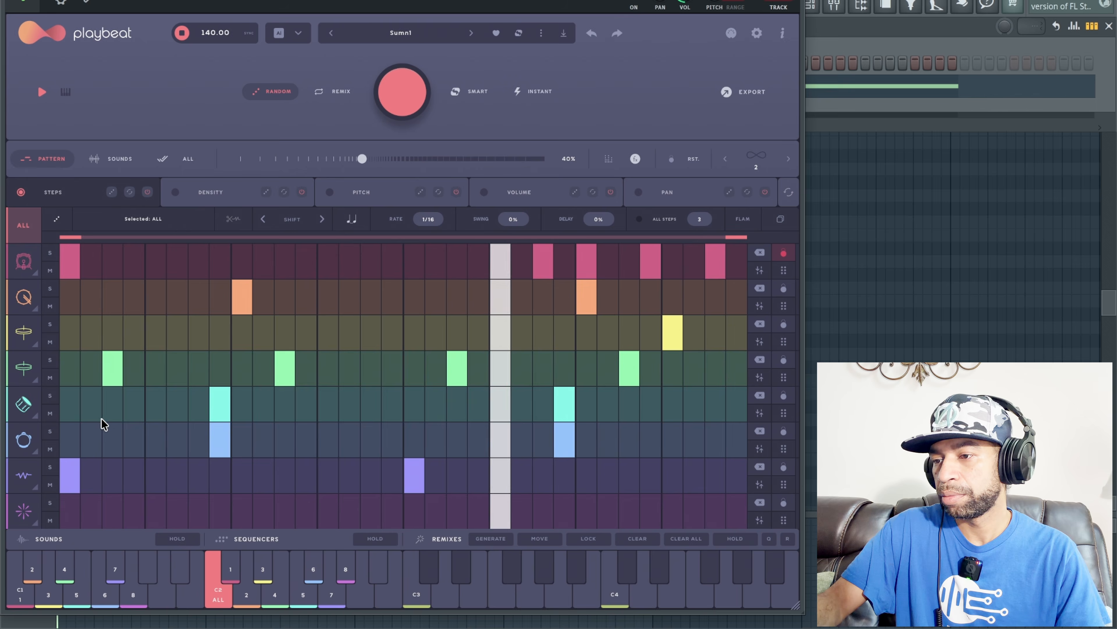
key("space")
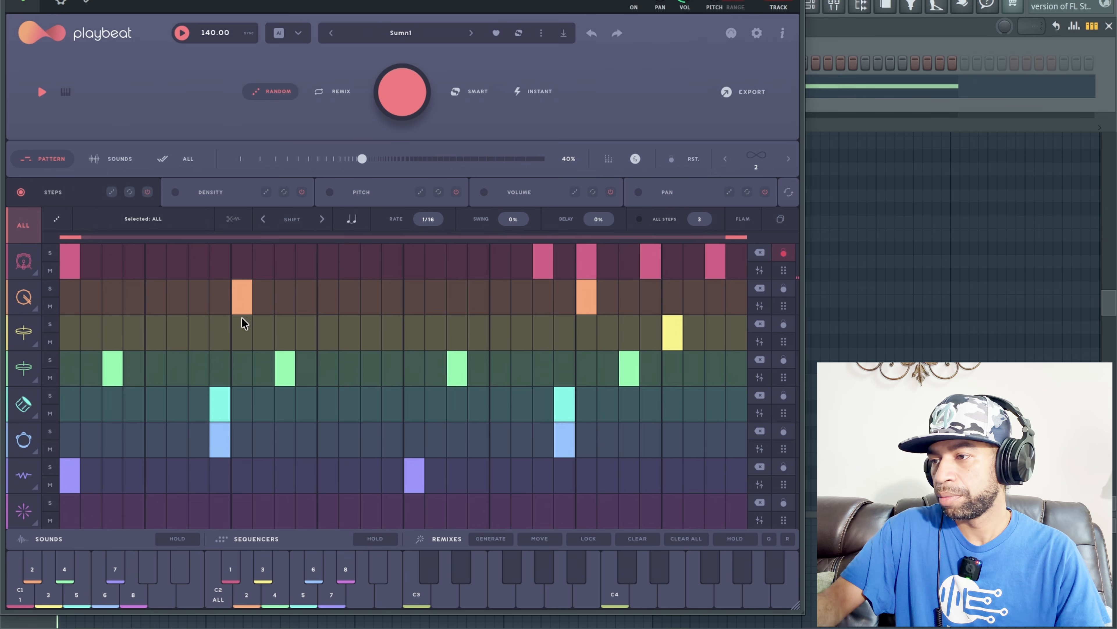
left_click(410, 88)
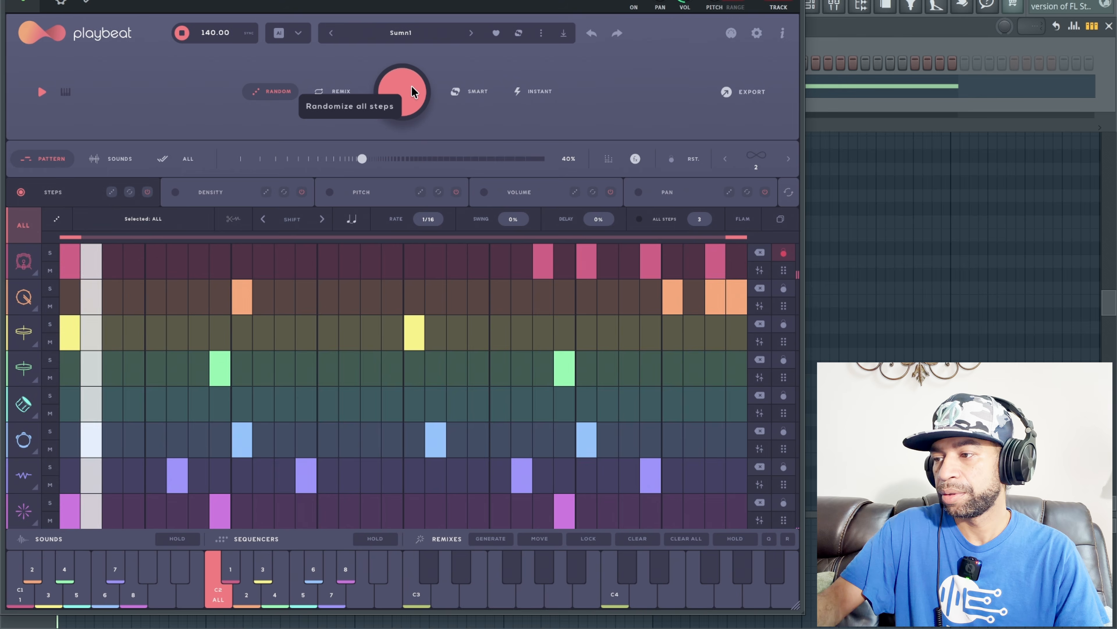
left_click(412, 85)
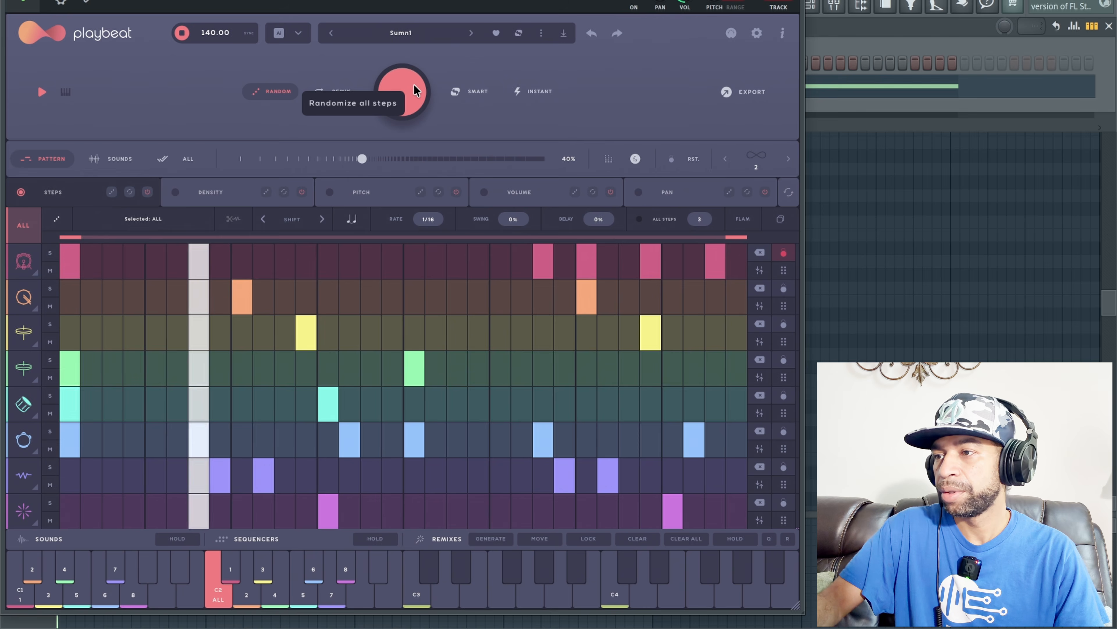
key("space")
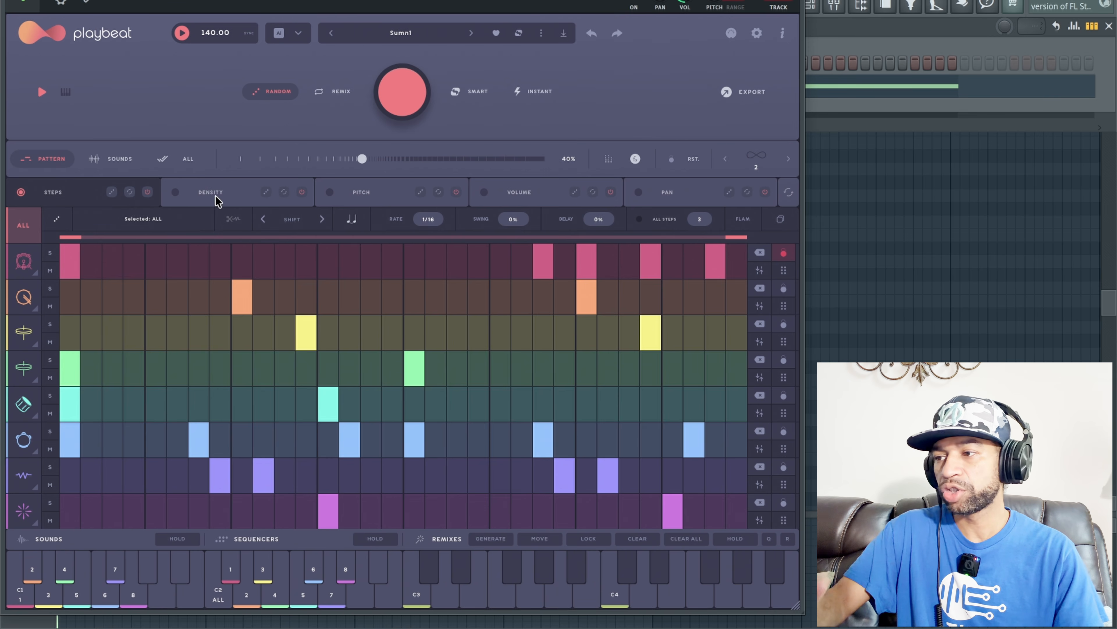
Step: Set the density of channel 3's first active step to 4 and play the pattern to hear it
left_click(228, 193)
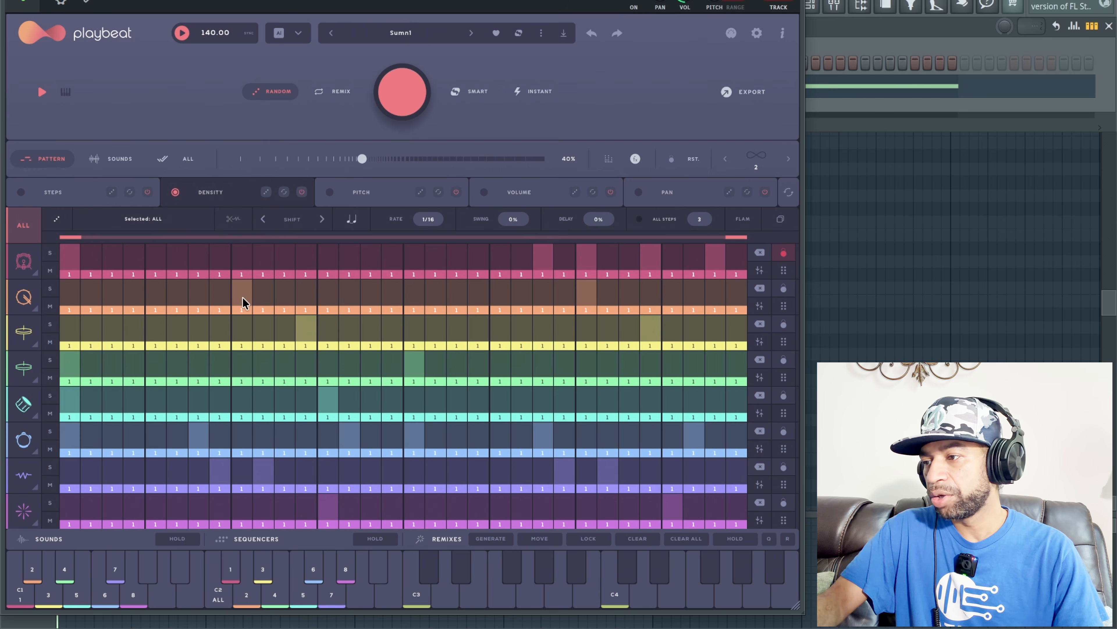
left_click_drag(305, 349, 309, 327)
key("space")
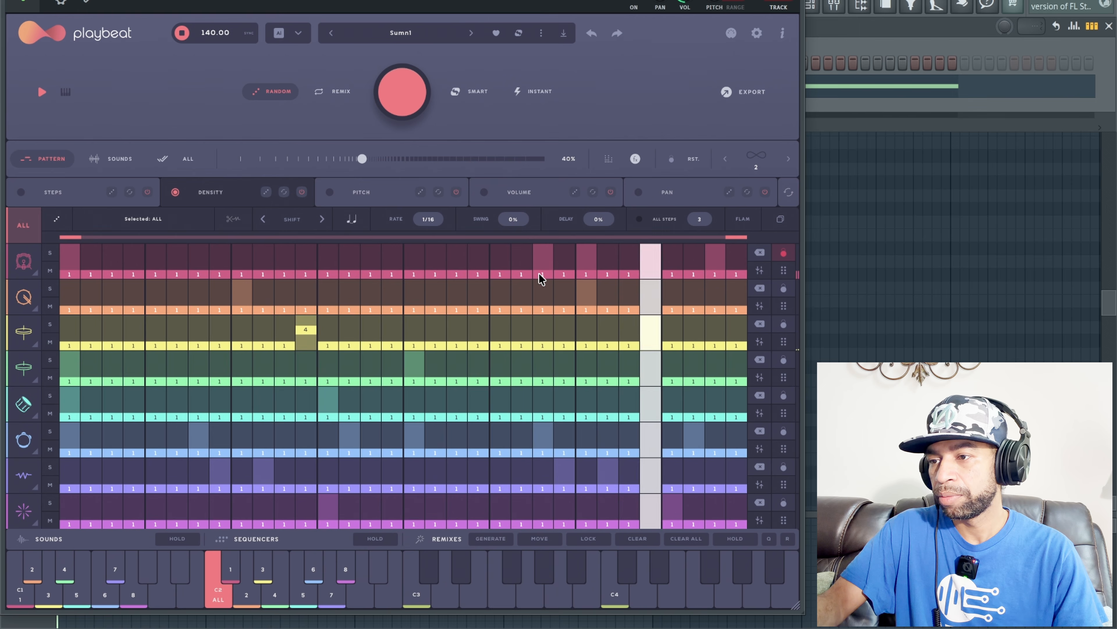
key("space")
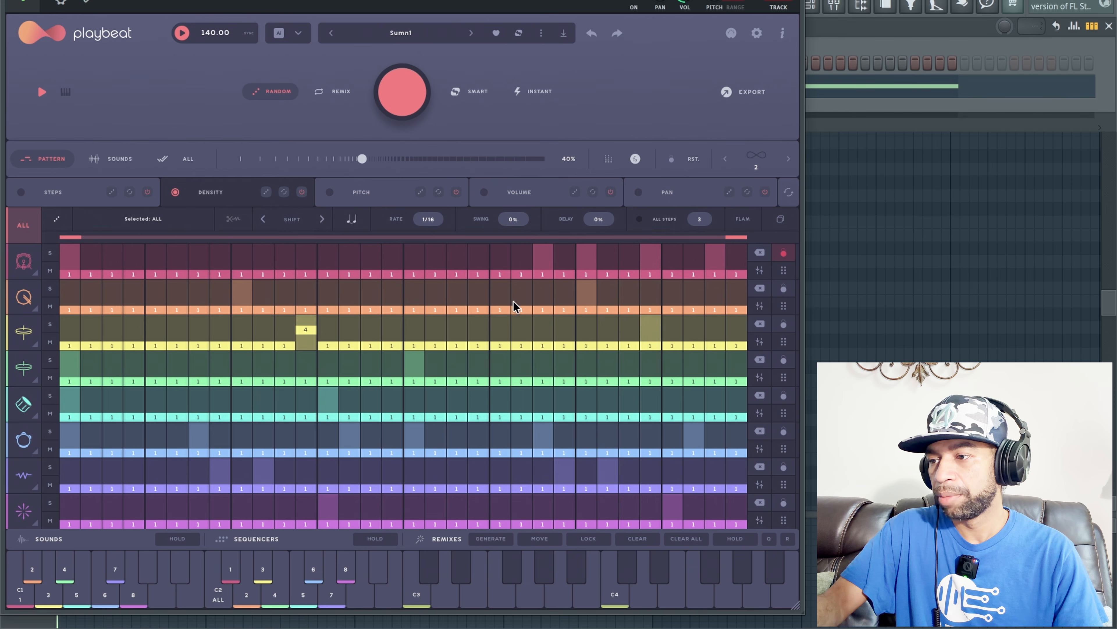
Step: Set the density of channel 2's second active step to 2 and audition the pattern
left_click(588, 313)
key("space")
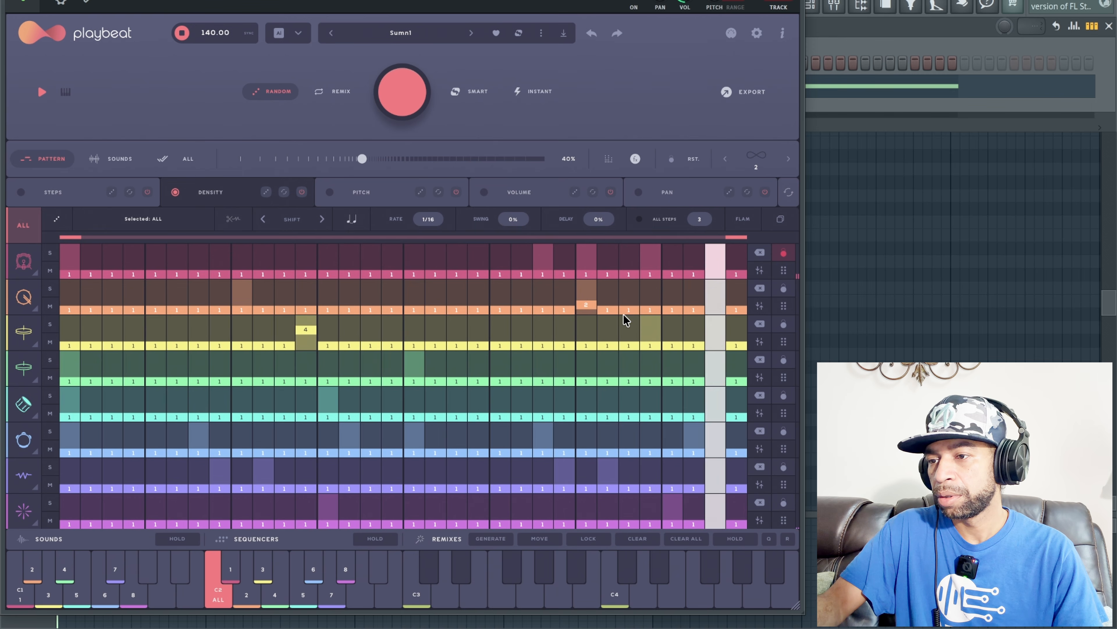
key("space")
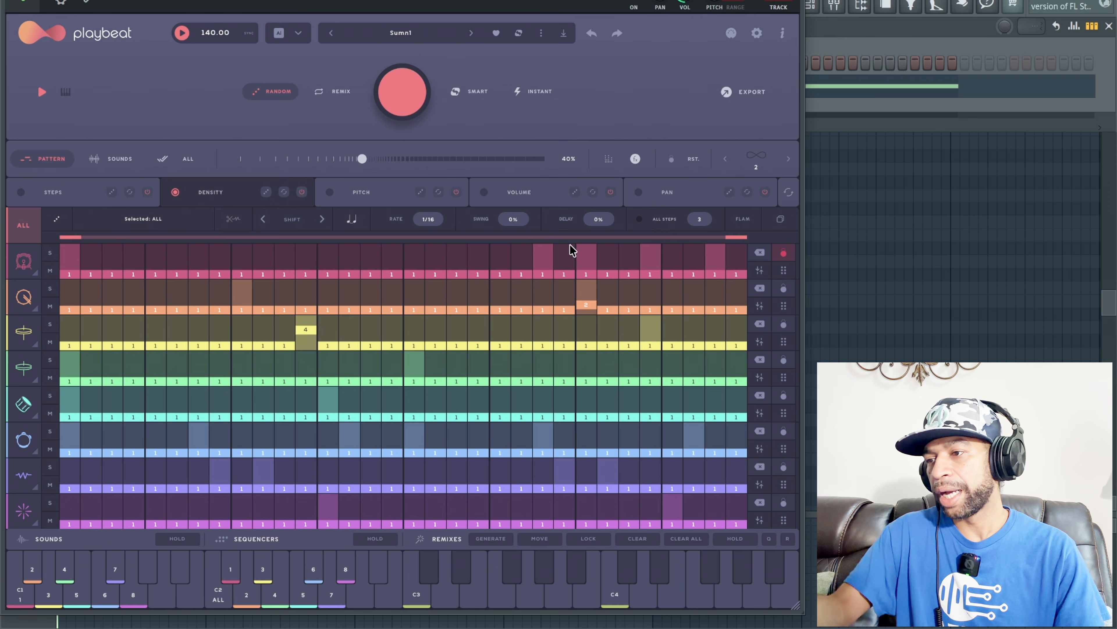
Step: Set the pitch of channel 4's second active step to F#4 and start playback to hear it
left_click(330, 192)
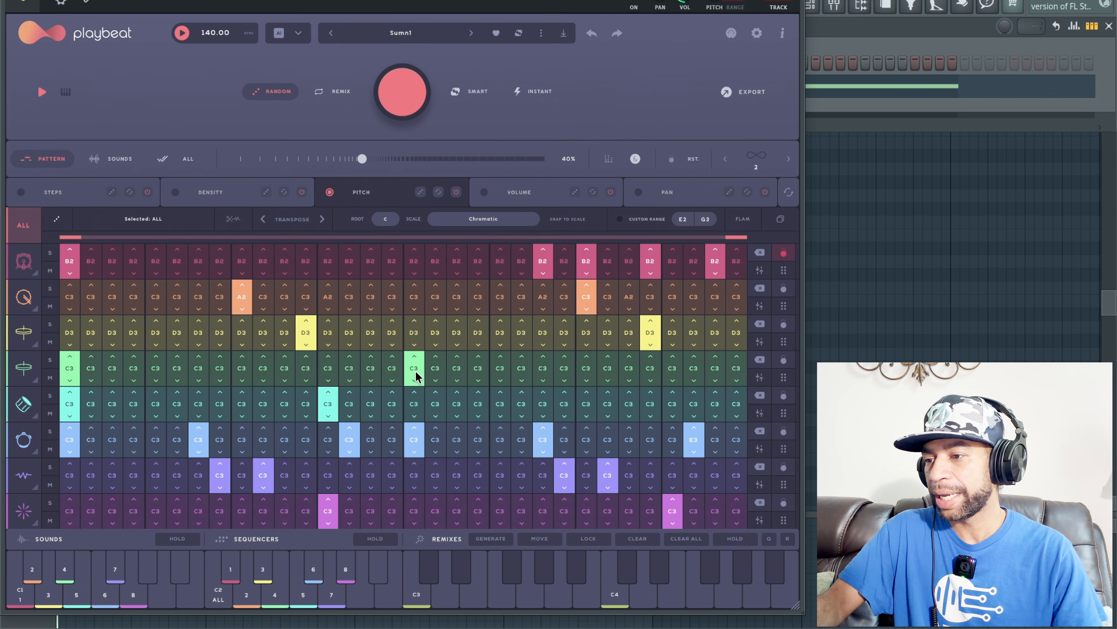
key("space")
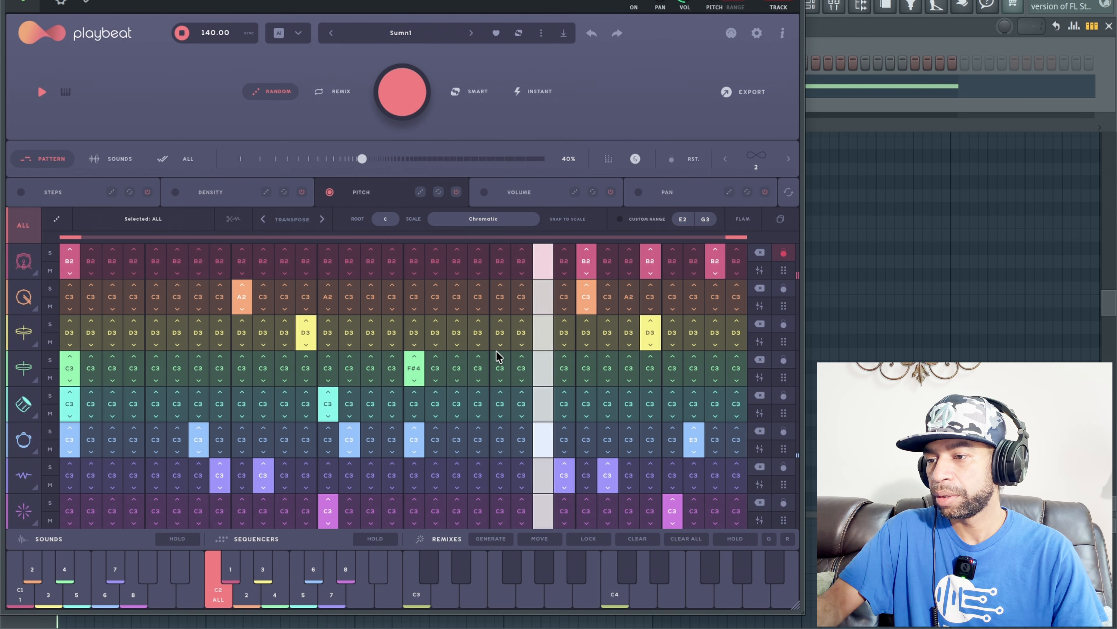
Step: Return to the step sequencer, generate a new pattern for every channel except locked channel 1, and audition it
key("space")
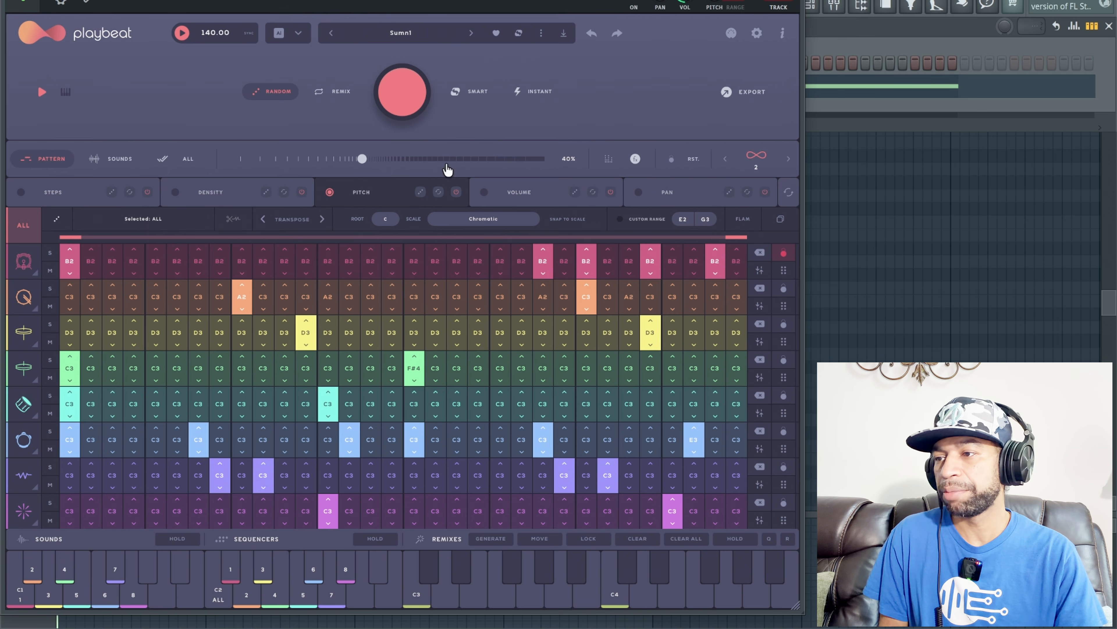
left_click(83, 193)
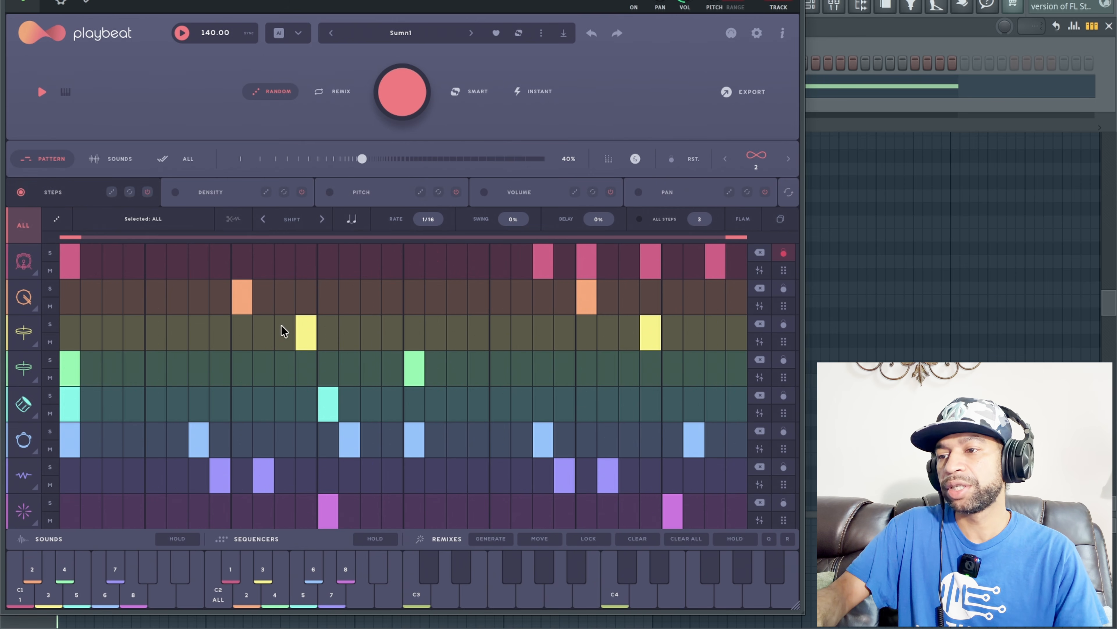
key("space")
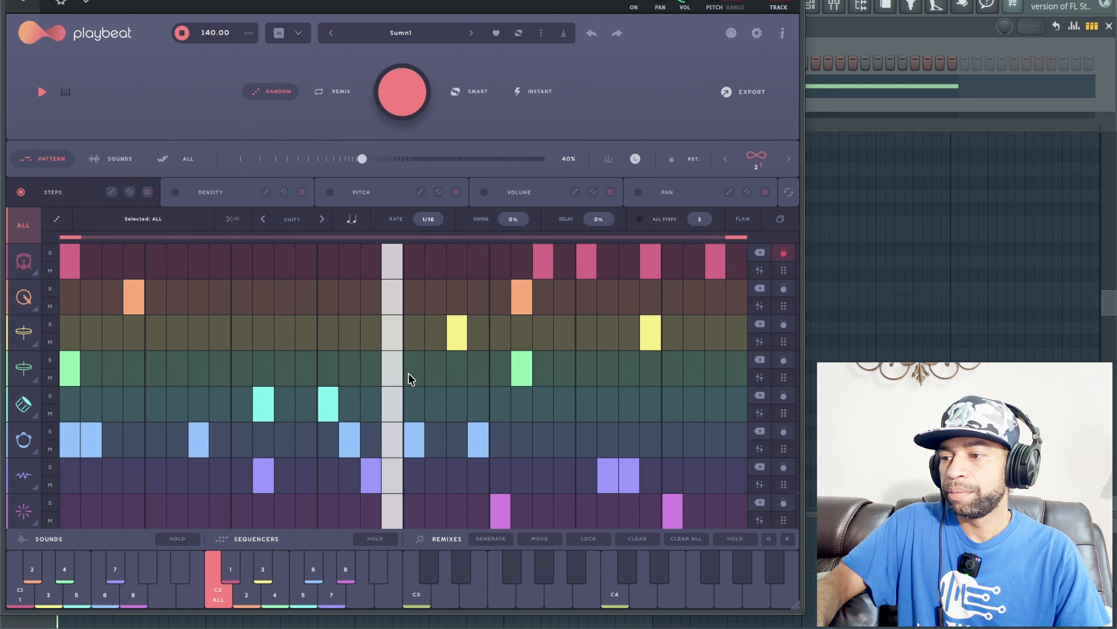
key("space")
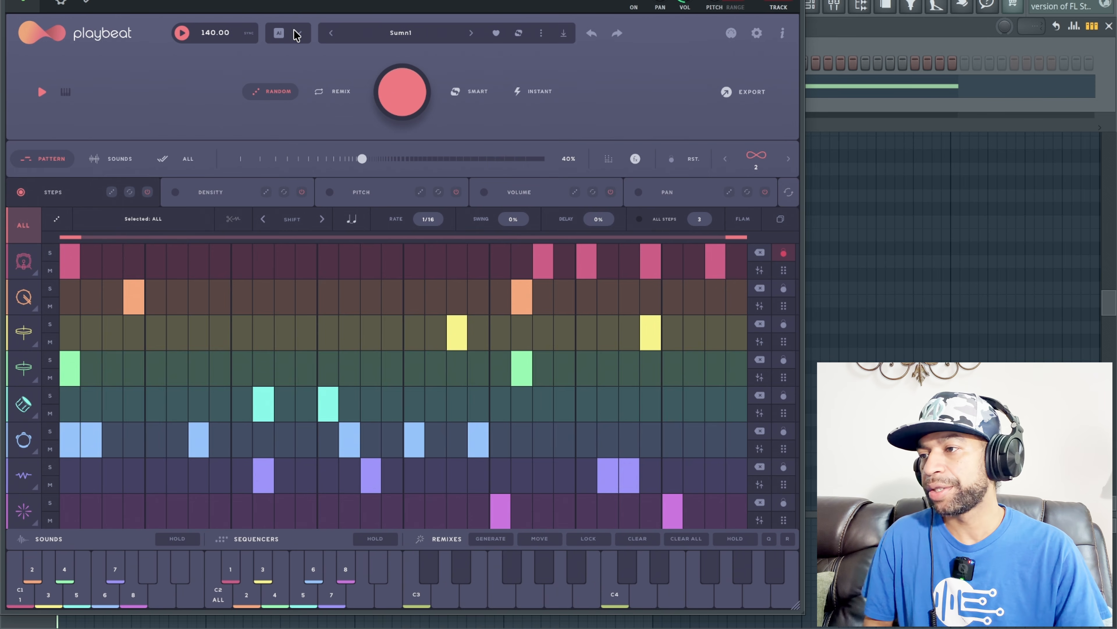
Step: Choose House as the AI style for generating patterns and return to the step sequencer
left_click(300, 34)
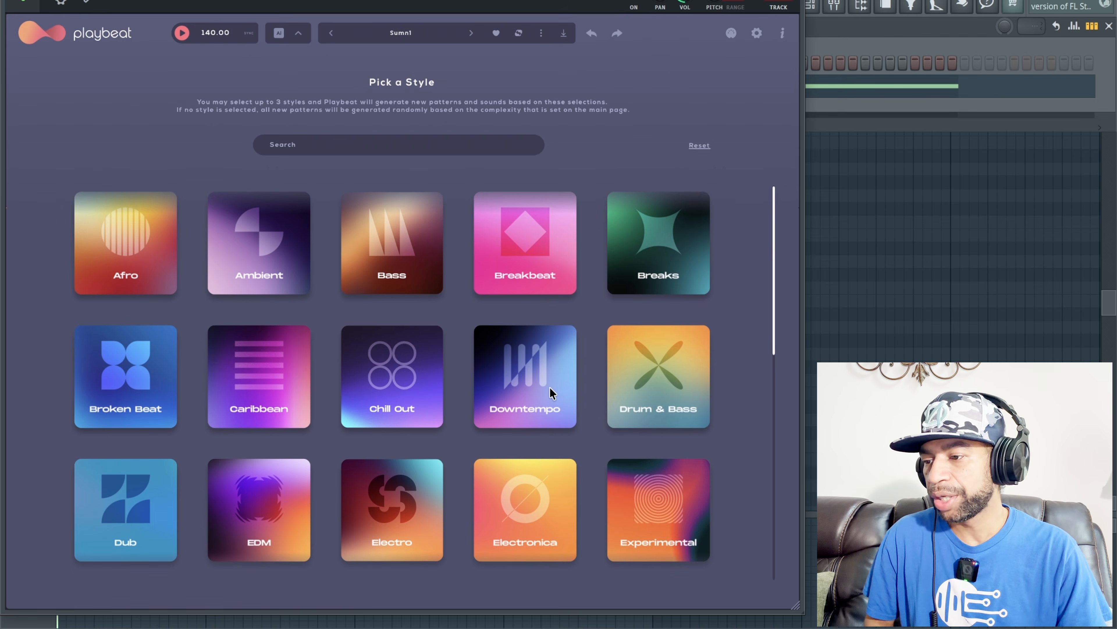
scroll(550, 387, "down", 2)
scroll(550, 387, "down", 2)
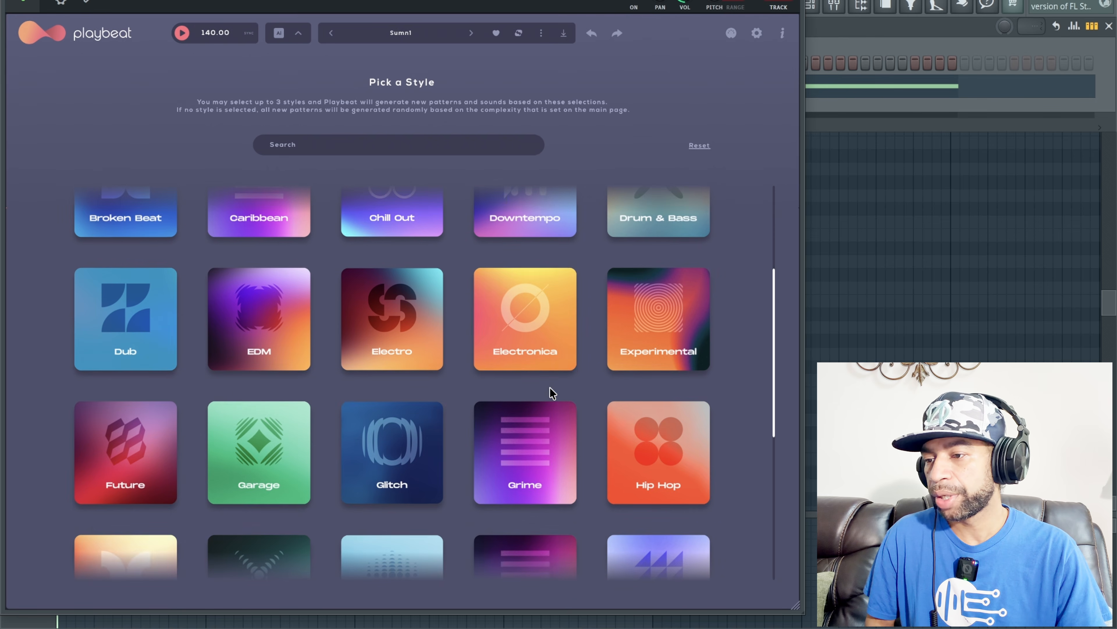
scroll(549, 388, "down", 3)
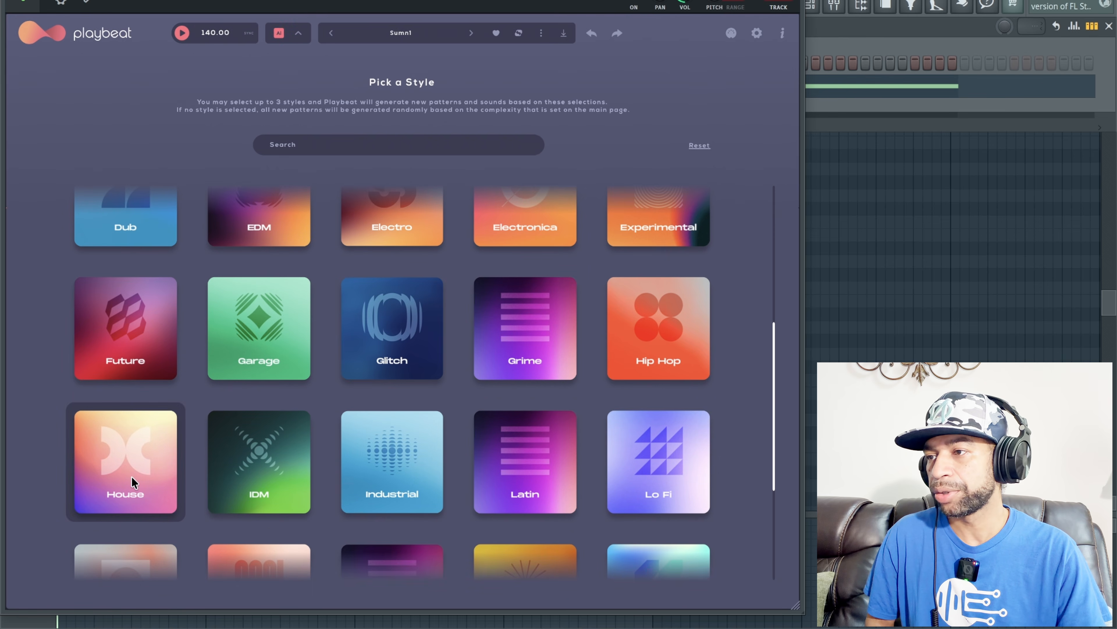
left_click(299, 34)
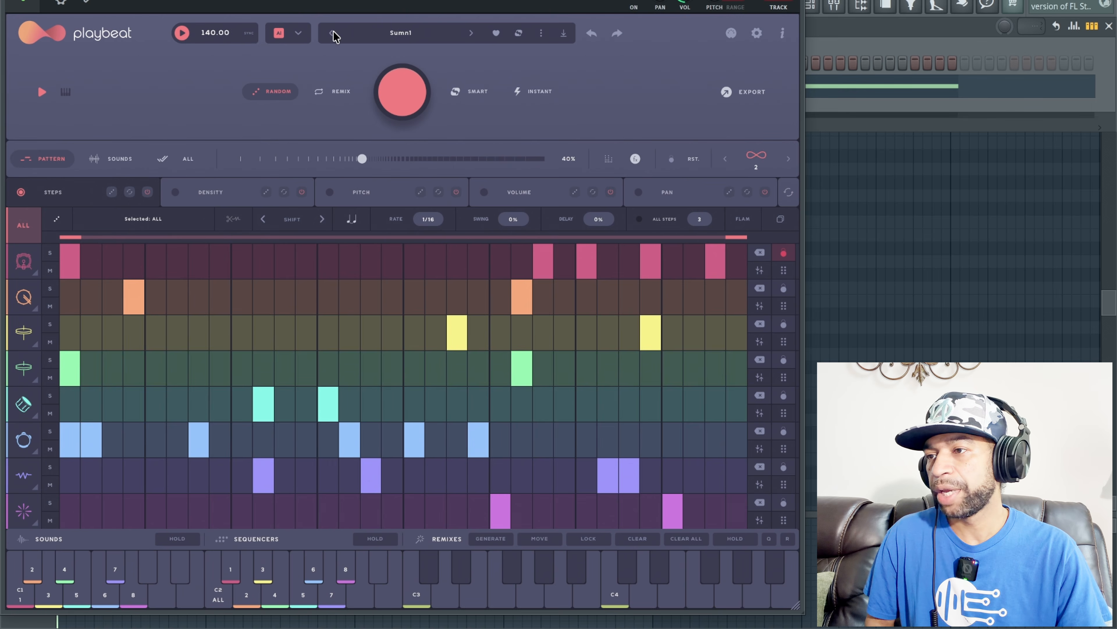
Step: Move the Playbeat window to reach the project tempo, set it to 120 BPM, and move the window back
left_click_drag(38, 84, 37, 183)
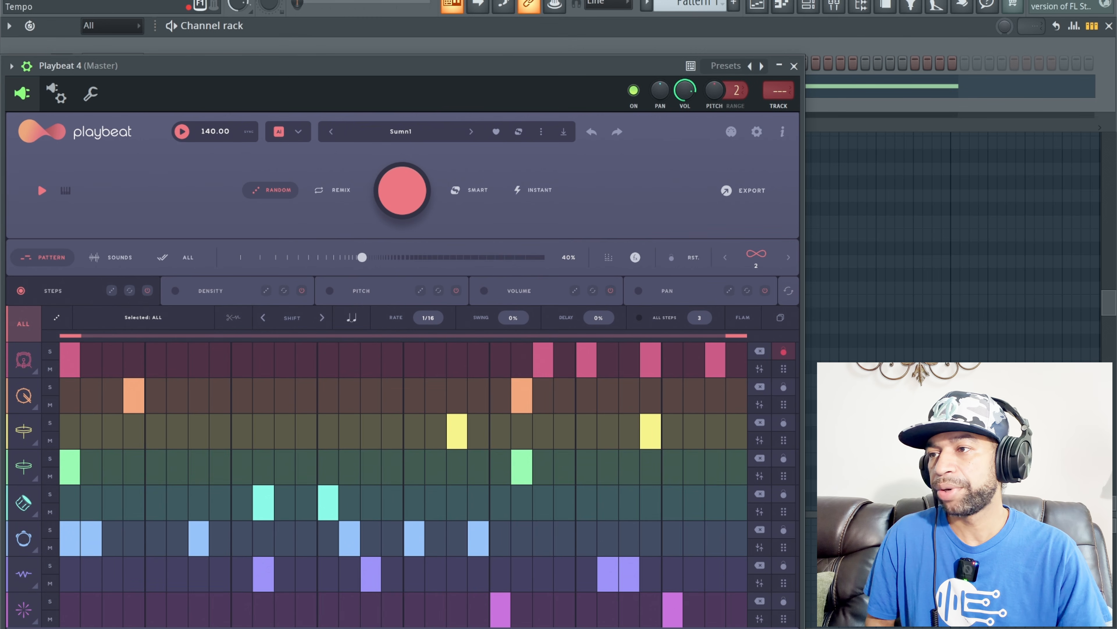
left_click_drag(407, 1, 407, 6)
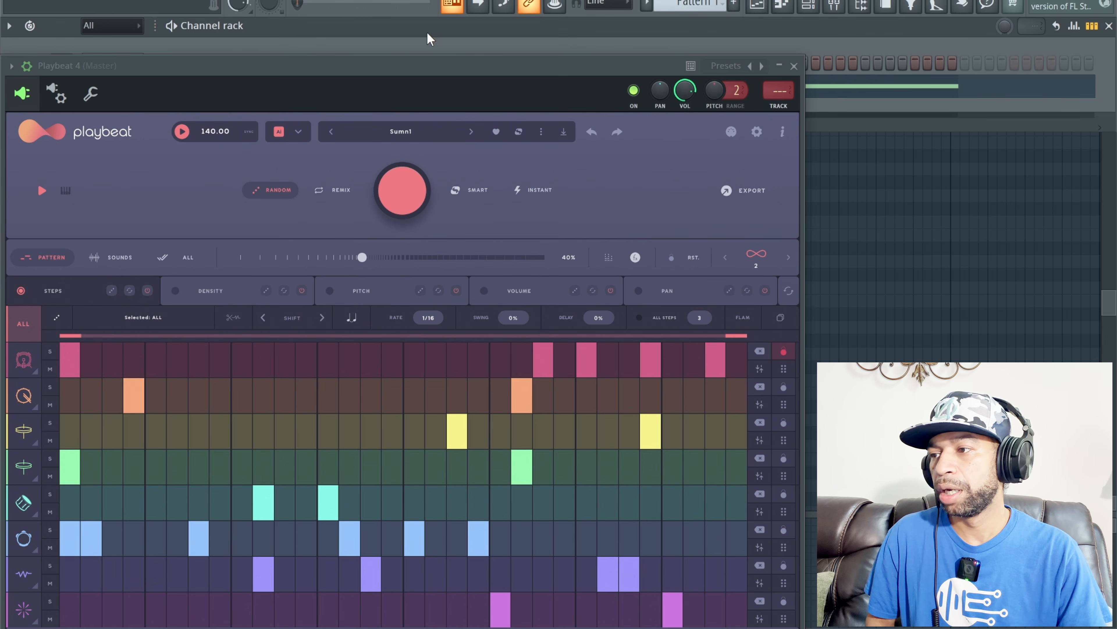
left_click_drag(423, 71, 443, 18)
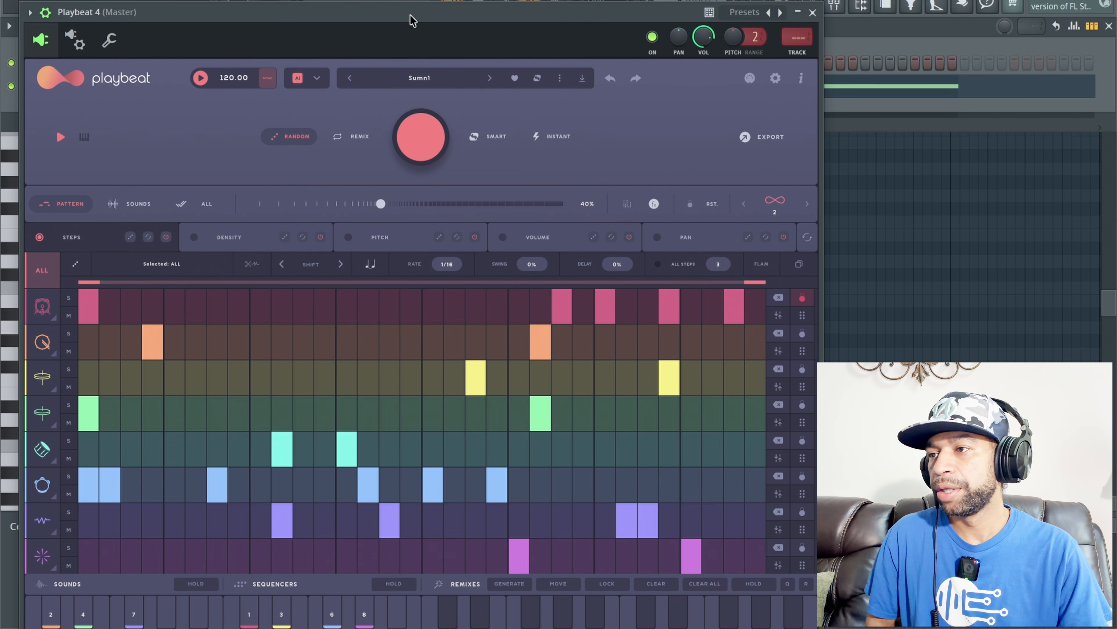
left_click_drag(409, 15, 403, 2)
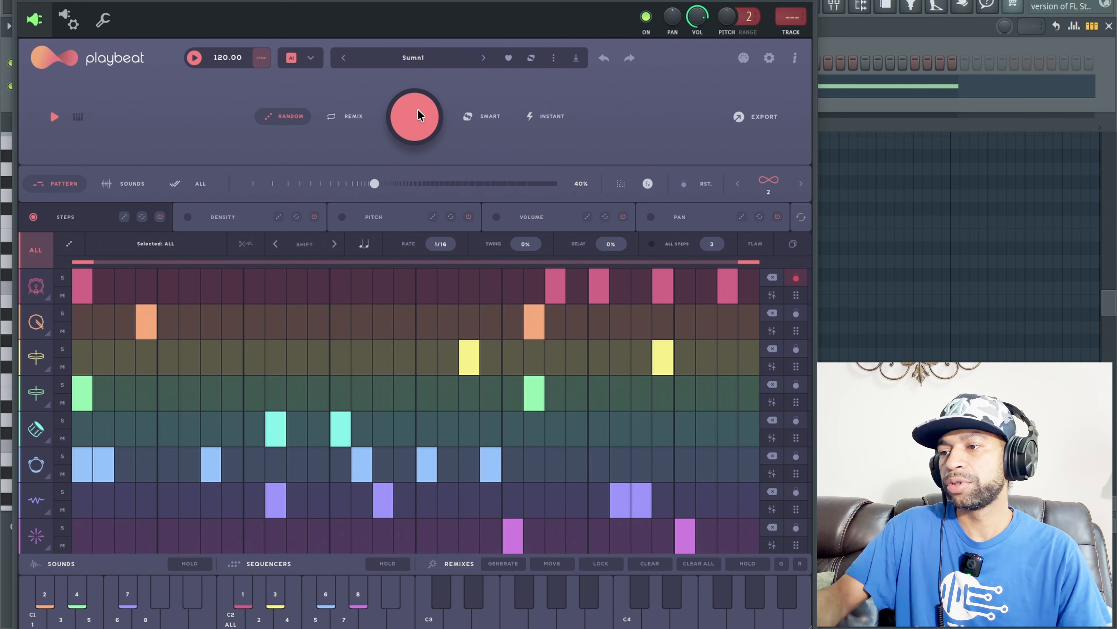
Step: Unlock channel 1 and randomize the steps of all channels twice, auditioning the generated patterns
left_click(418, 109)
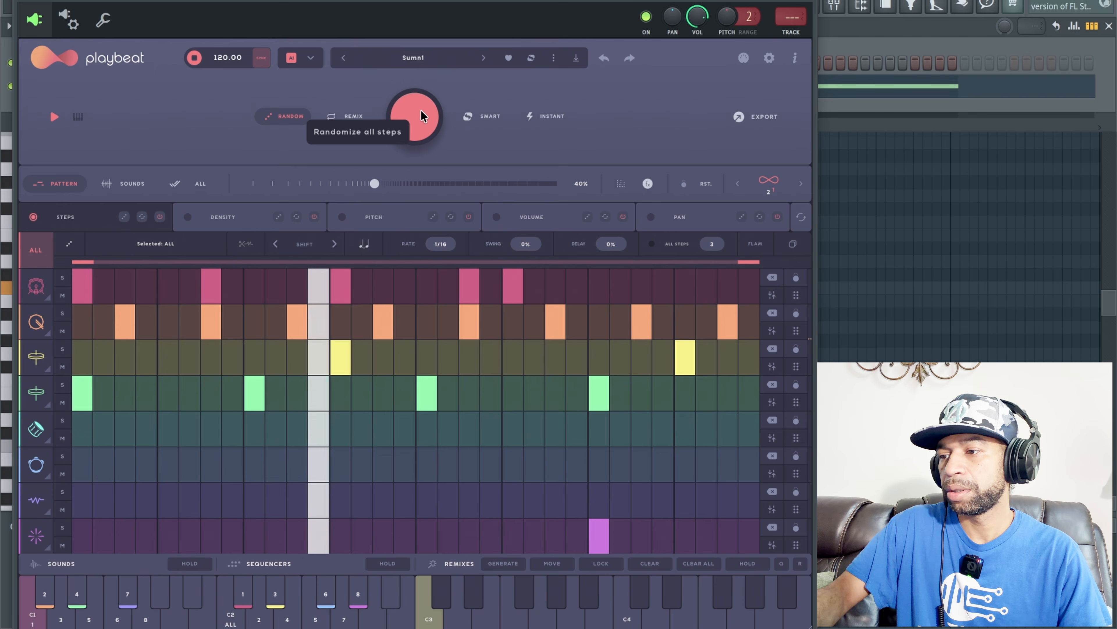
key("space")
left_click(422, 110)
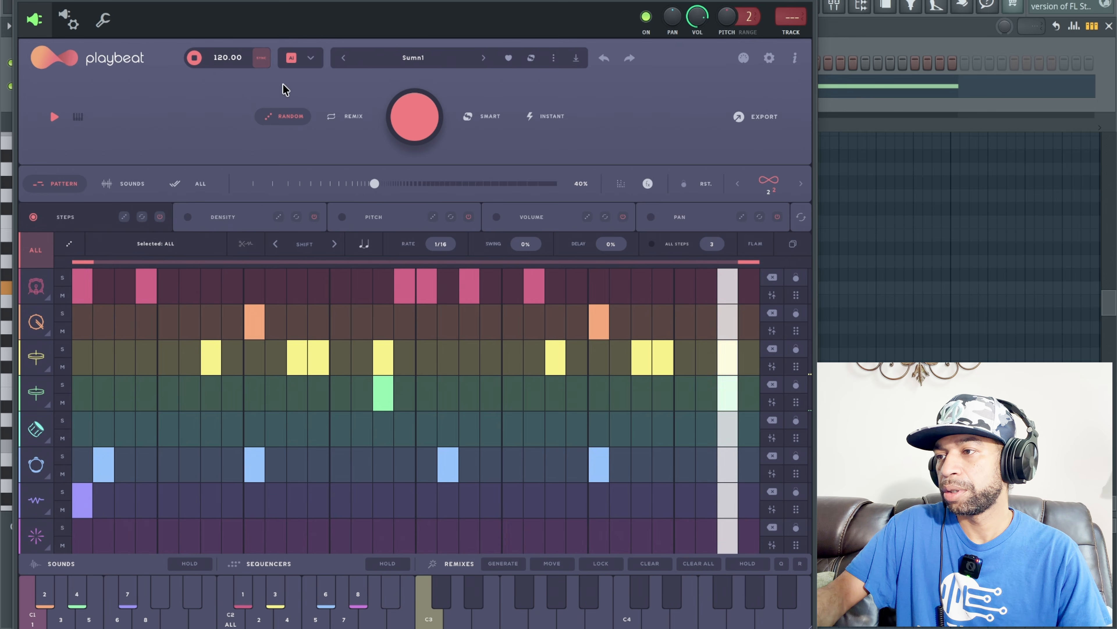
key("space")
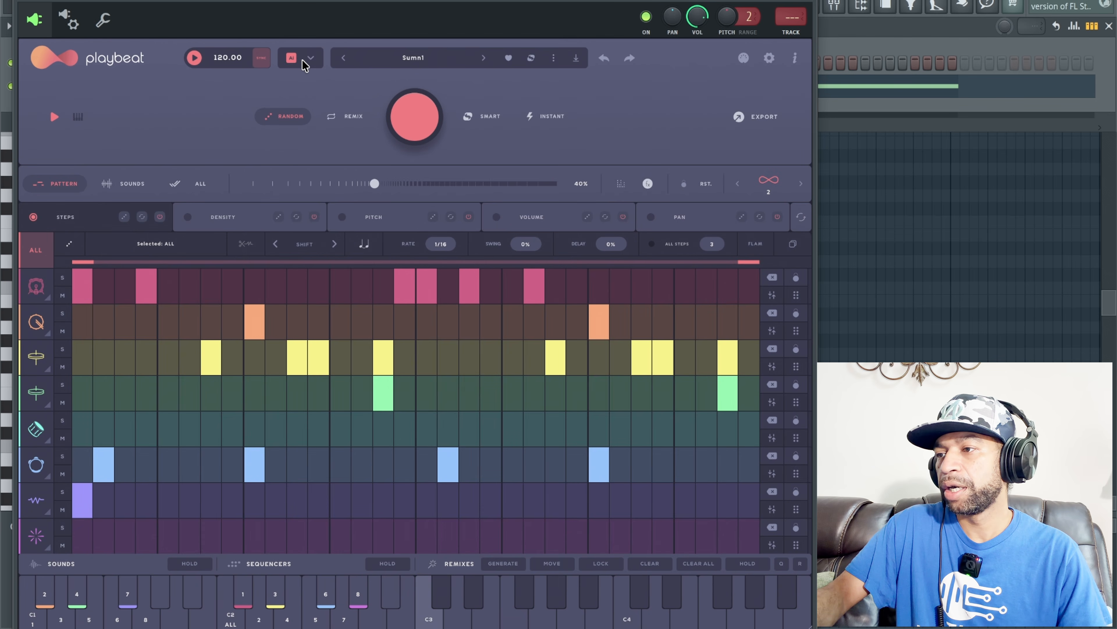
Step: Reopen the style picker to check the selected AI style, and return to the step sequencer
left_click(310, 62)
left_click(309, 64)
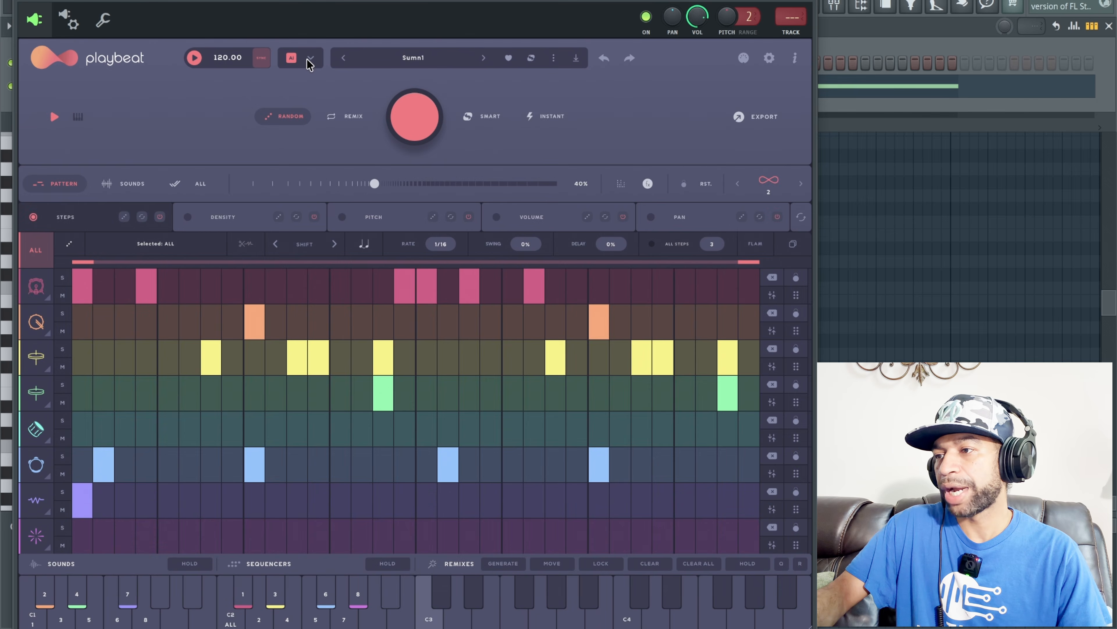
left_click(311, 62)
scroll(152, 536, "down", 10)
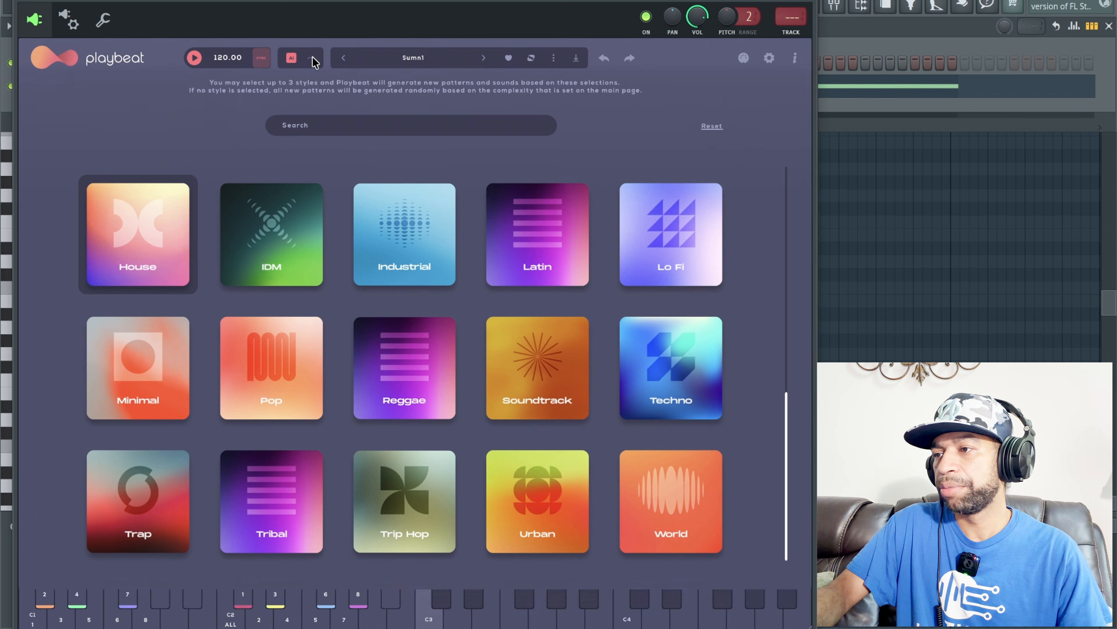
left_click(311, 58)
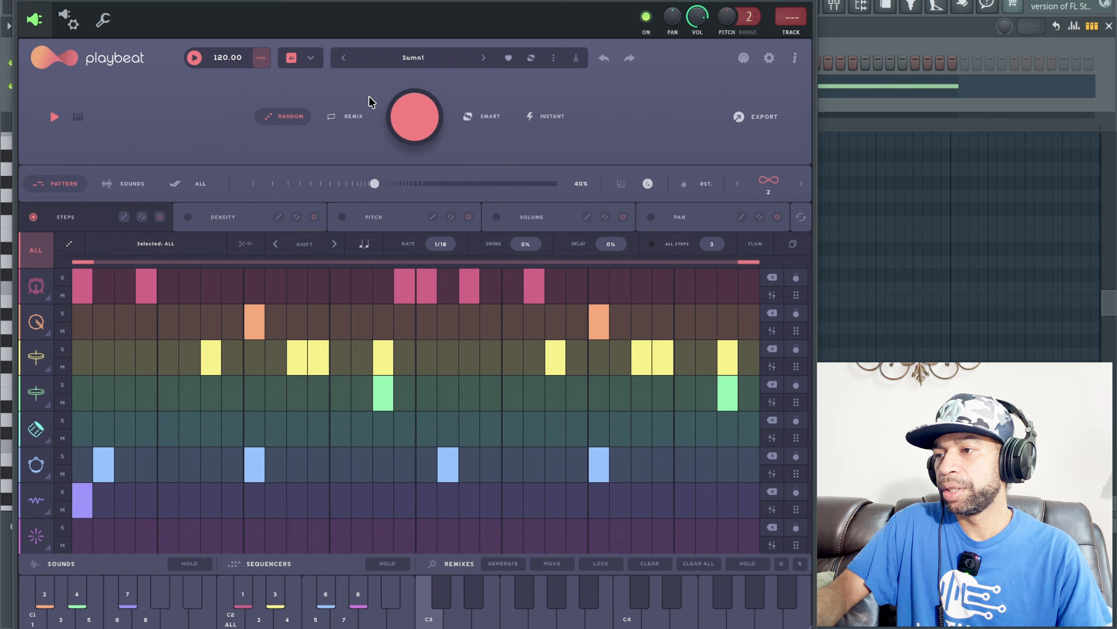
Step: Randomize all steps several more times in the House style and audition the resulting patterns
left_click(417, 116)
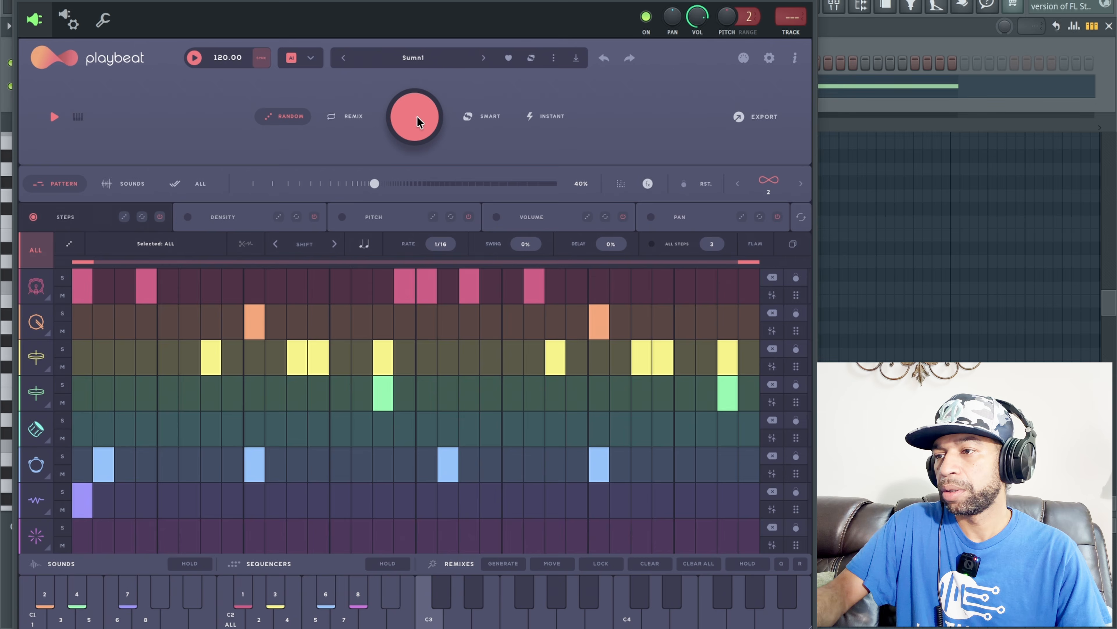
left_click(417, 116)
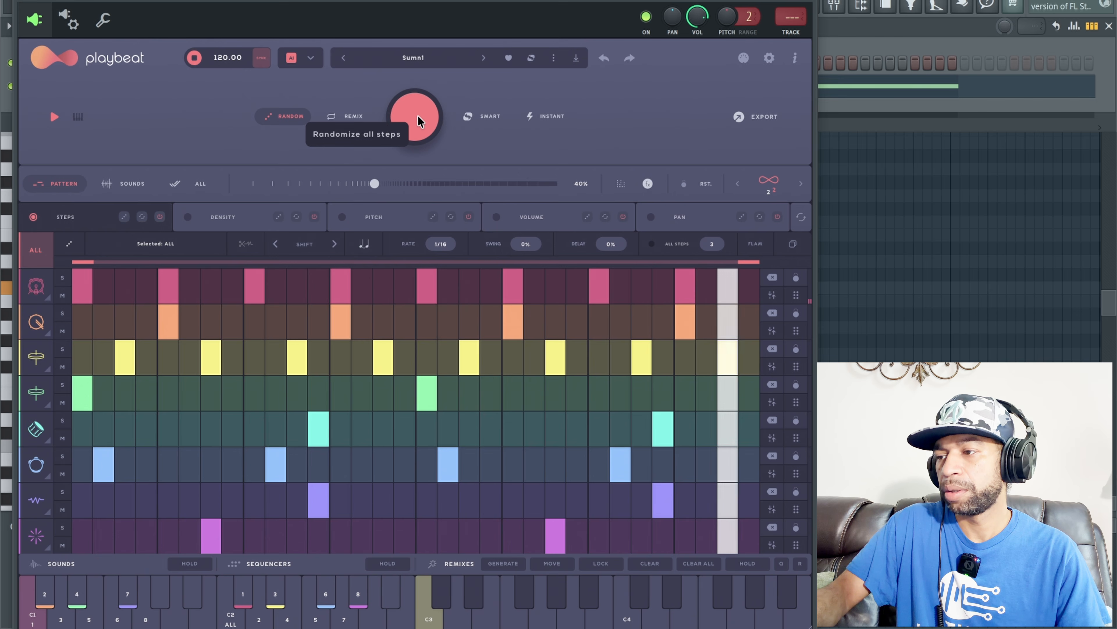
key("space")
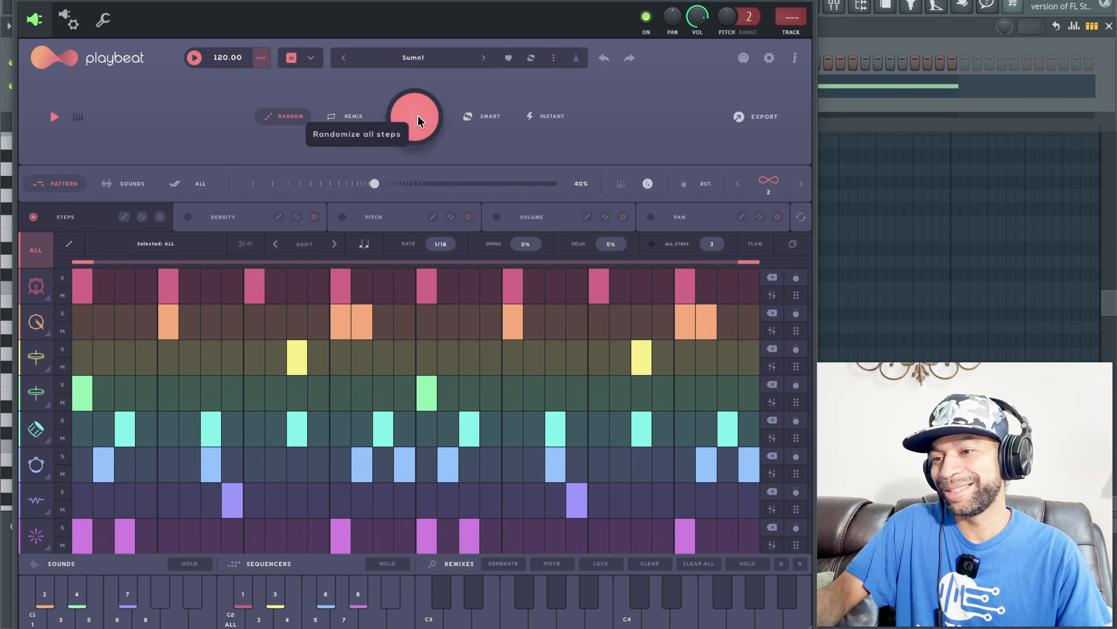
key("space")
left_click(418, 115)
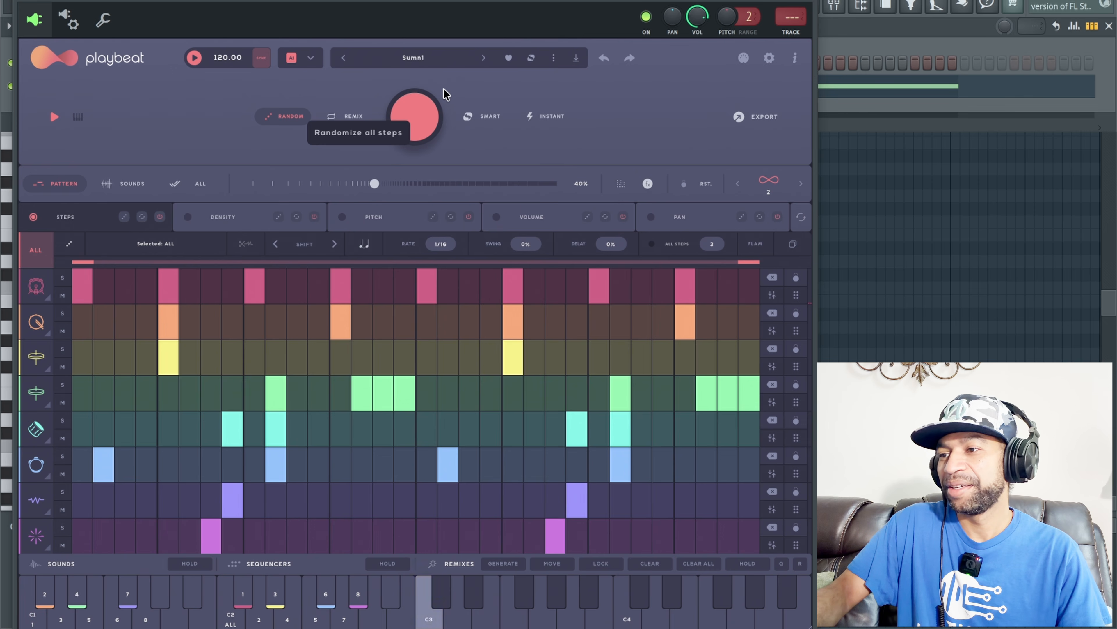
Step: Load the factory preset PB4 Beat Flicker from the preset browser and play its pattern
left_click(438, 58)
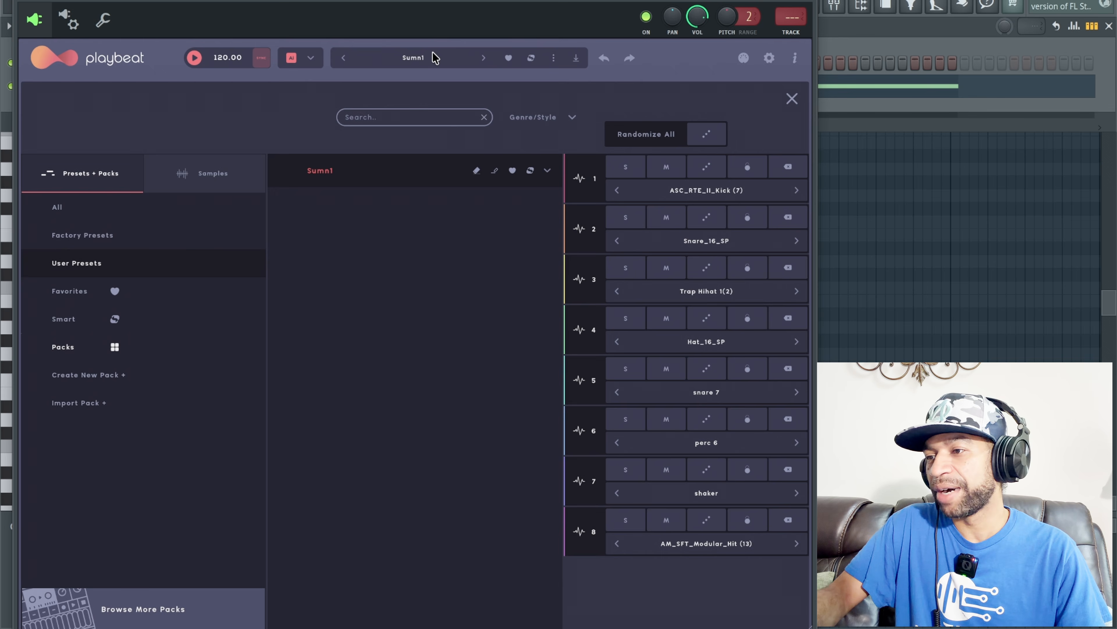
left_click(111, 242)
scroll(379, 312, "down", 15)
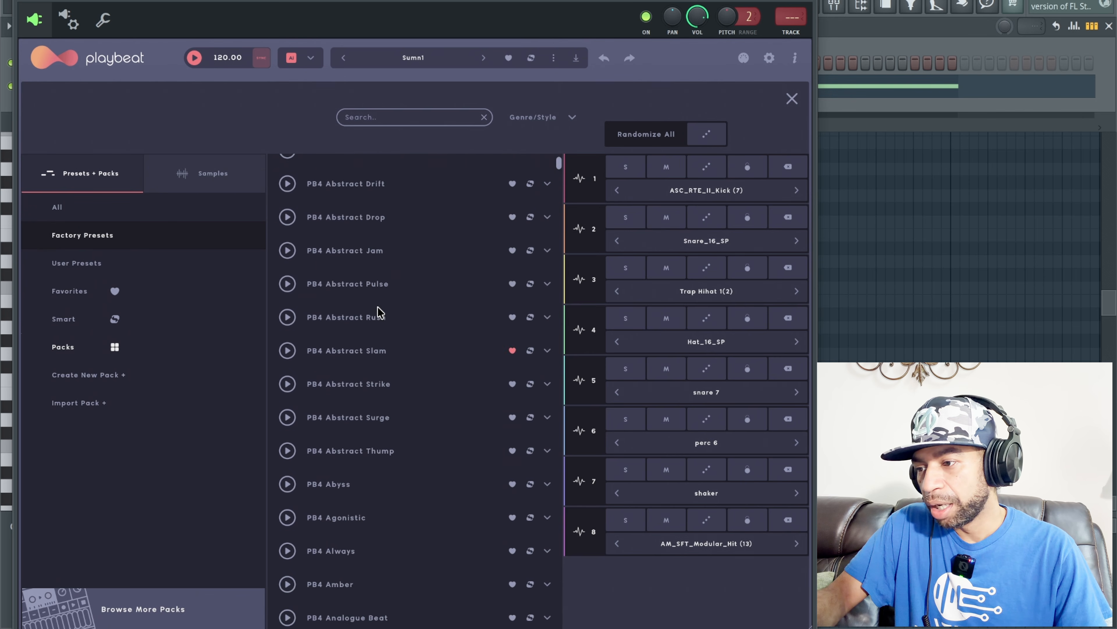
scroll(379, 311, "down", 15)
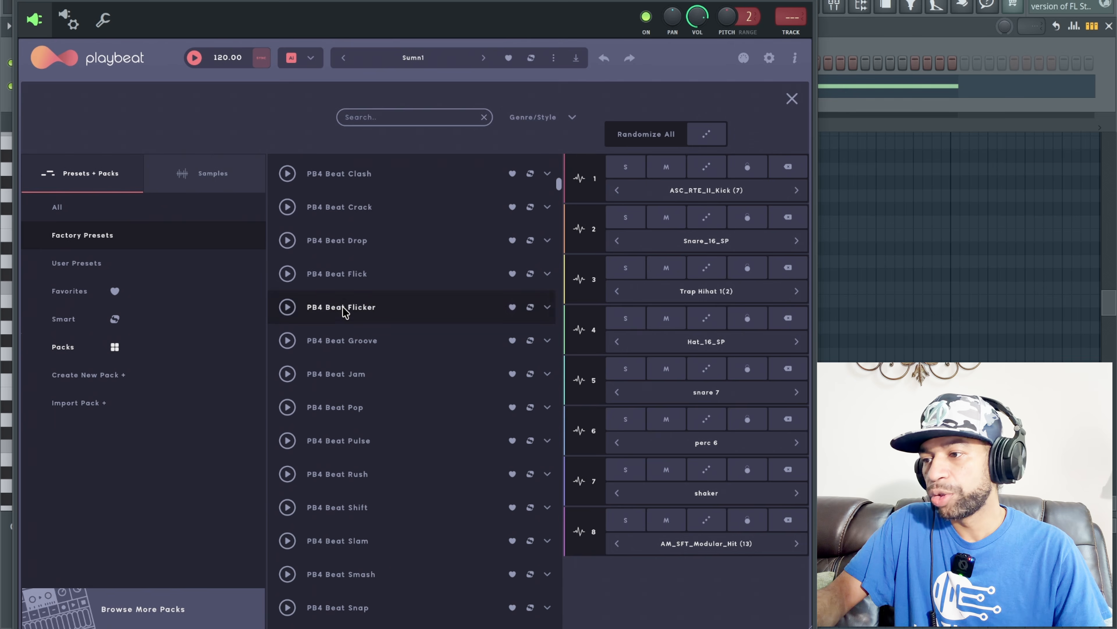
left_click(344, 308)
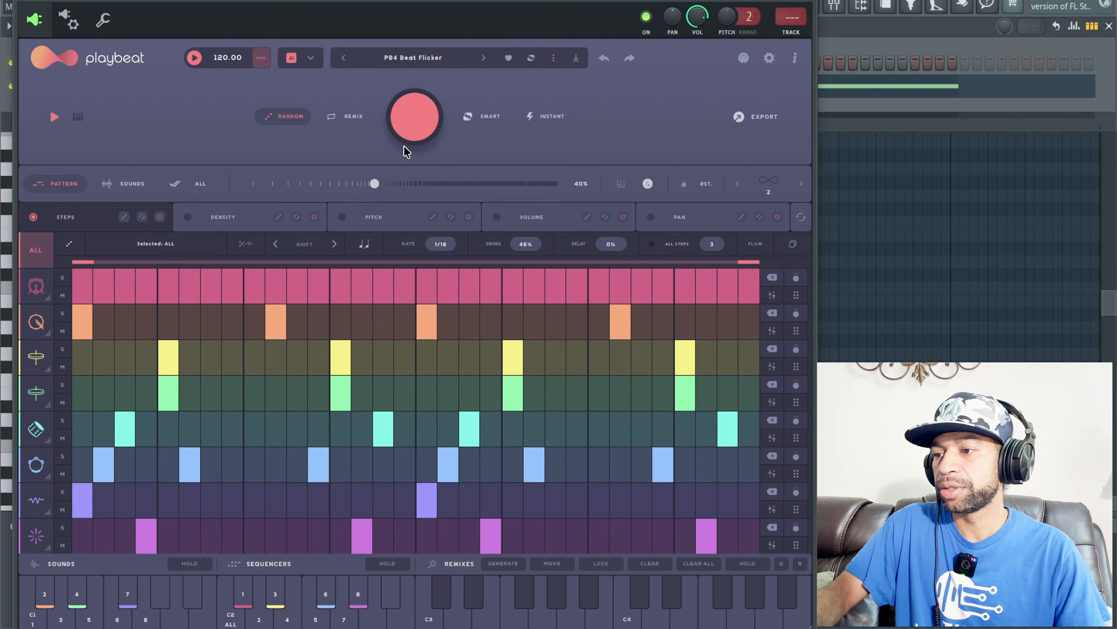
key("space")
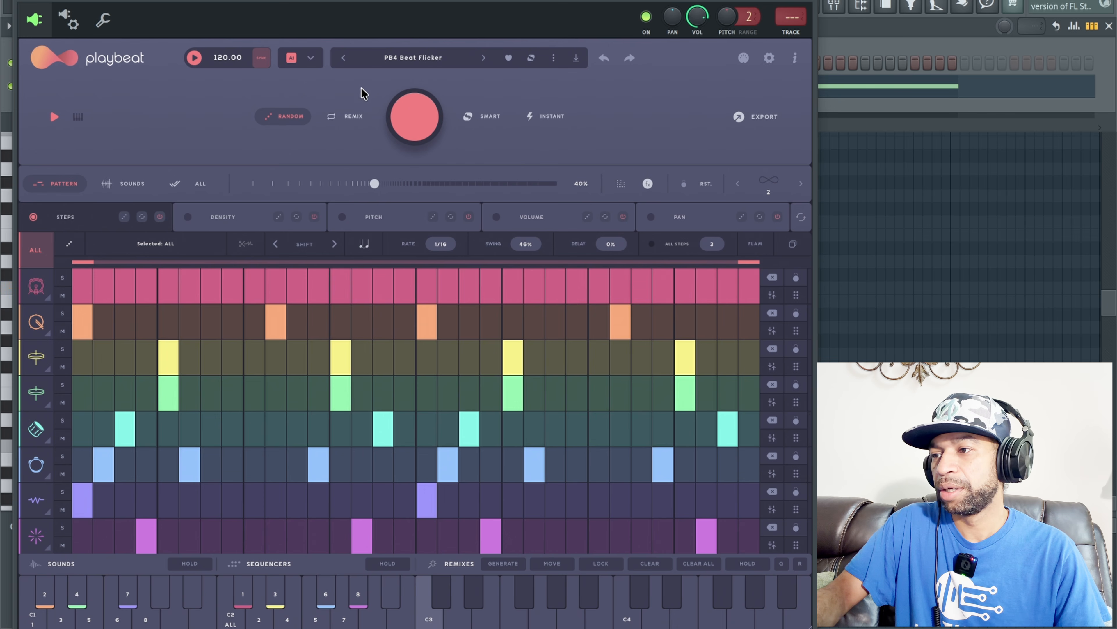
Step: Randomize all steps of the PB4 Beat Flicker preset three times, listening to the new patterns
left_click(420, 115)
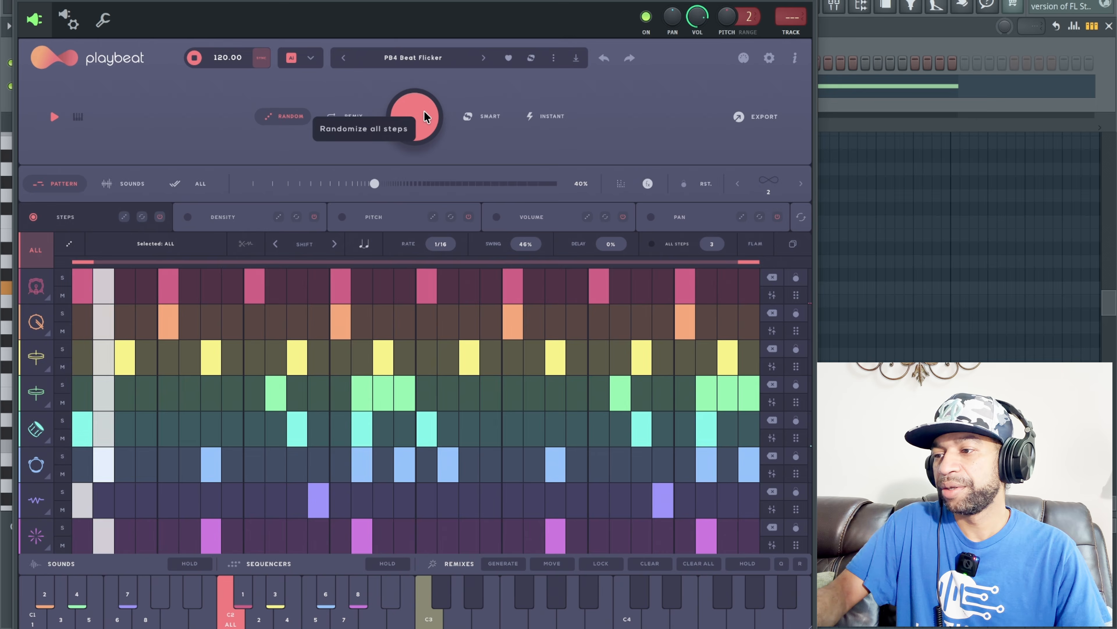
left_click(424, 111)
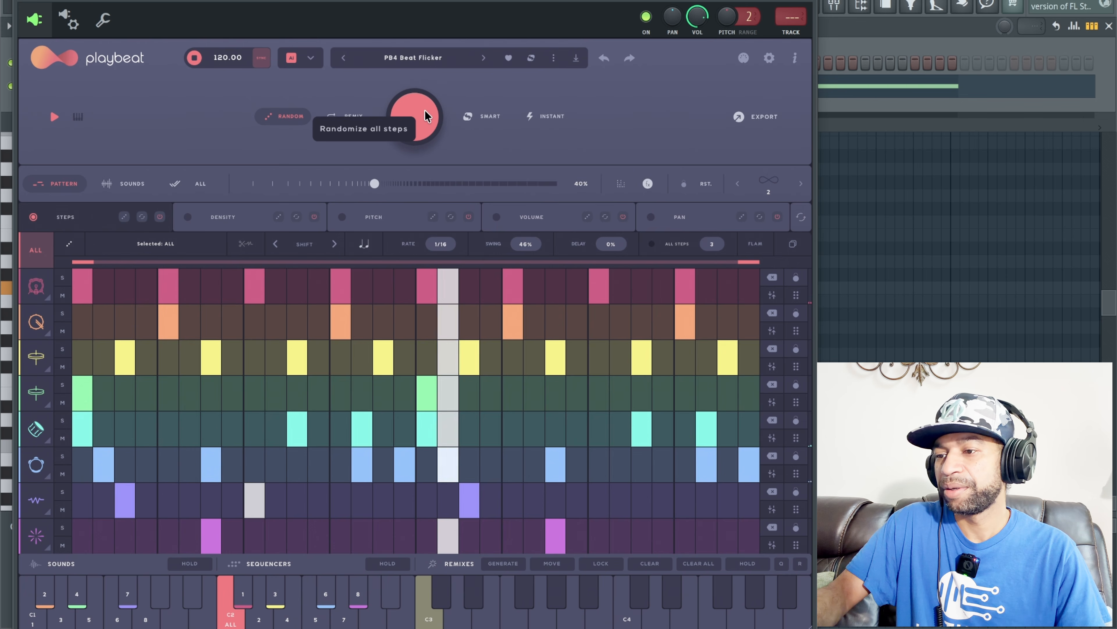
left_click(425, 110)
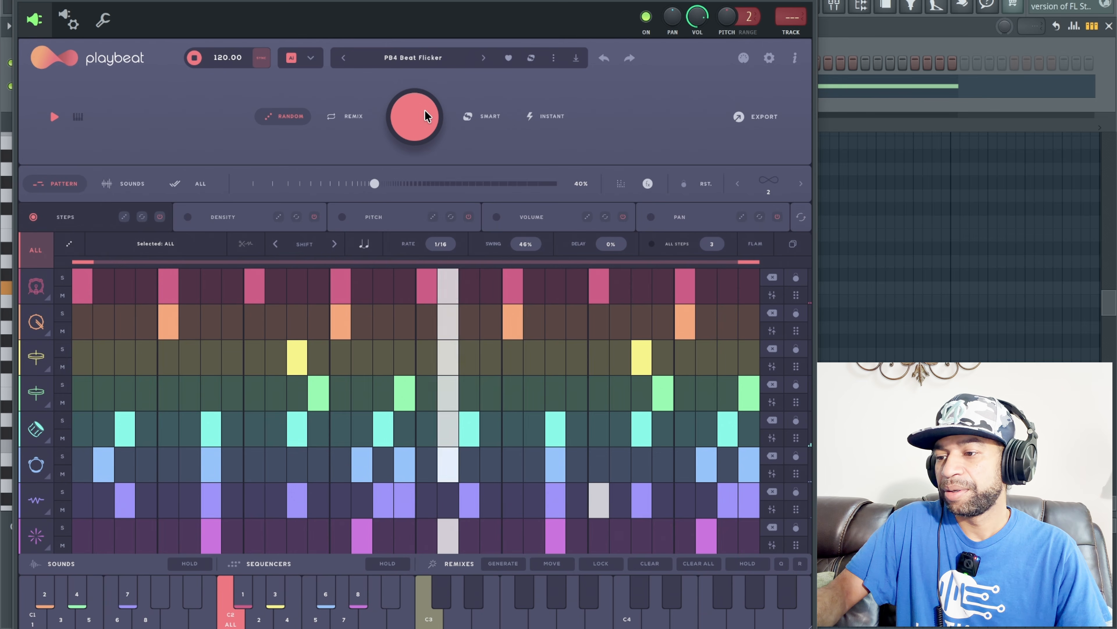
Step: Switch to the following factory preset, PB4 Beat Groove, and audition its pattern
left_click(483, 58)
key("space")
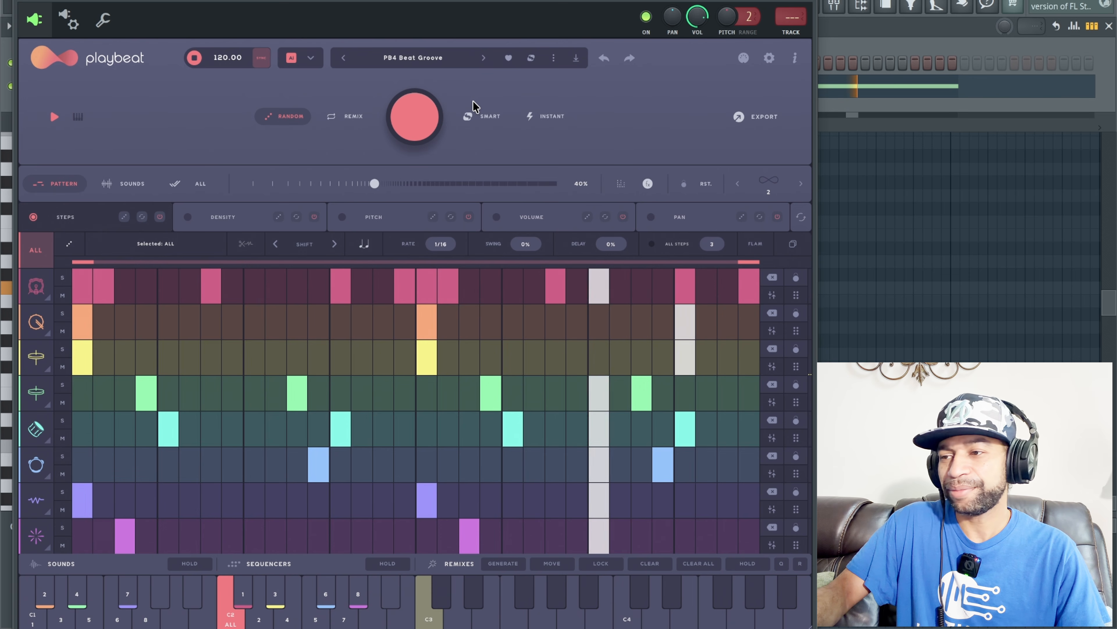
key("space")
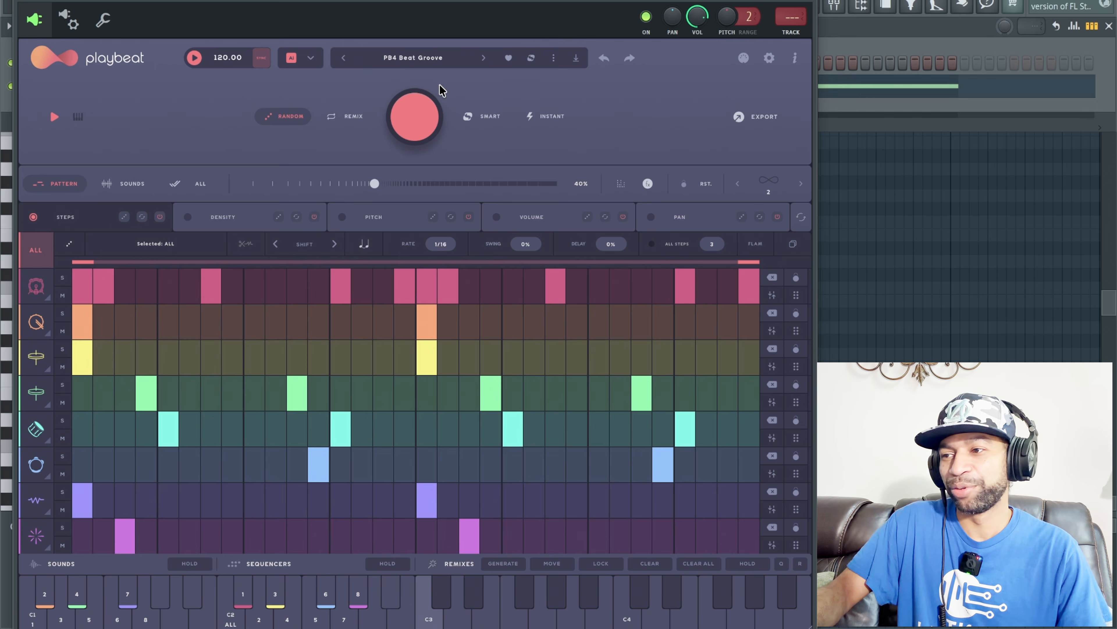
Step: Randomize all steps of the PB4 Beat Groove preset twice and audition the generated House patterns
left_click(425, 107)
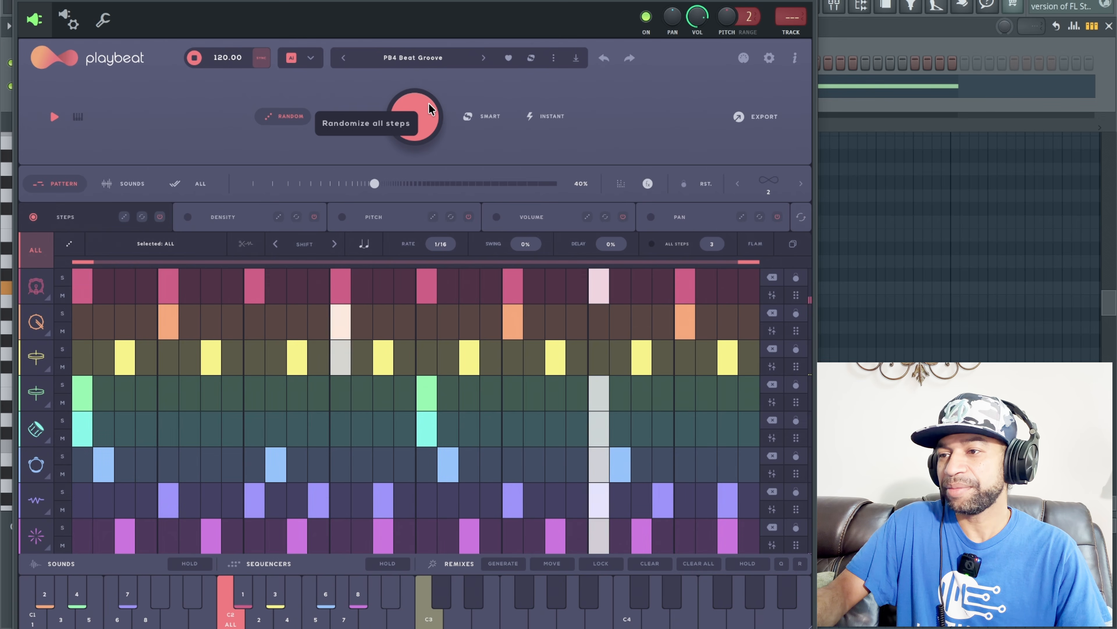
key("space")
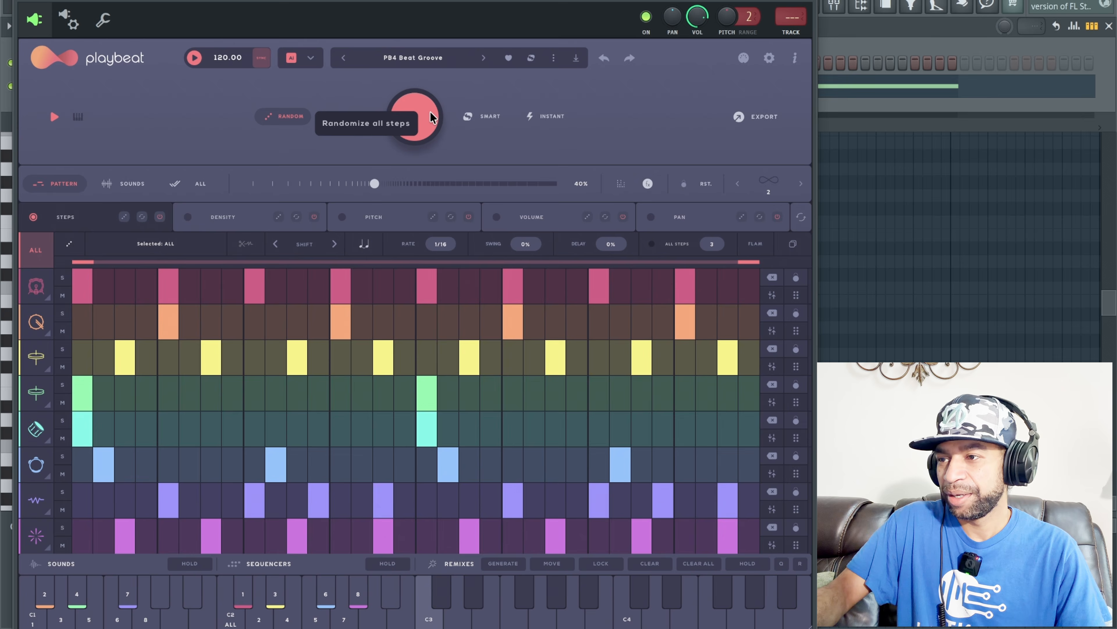
left_click(431, 117)
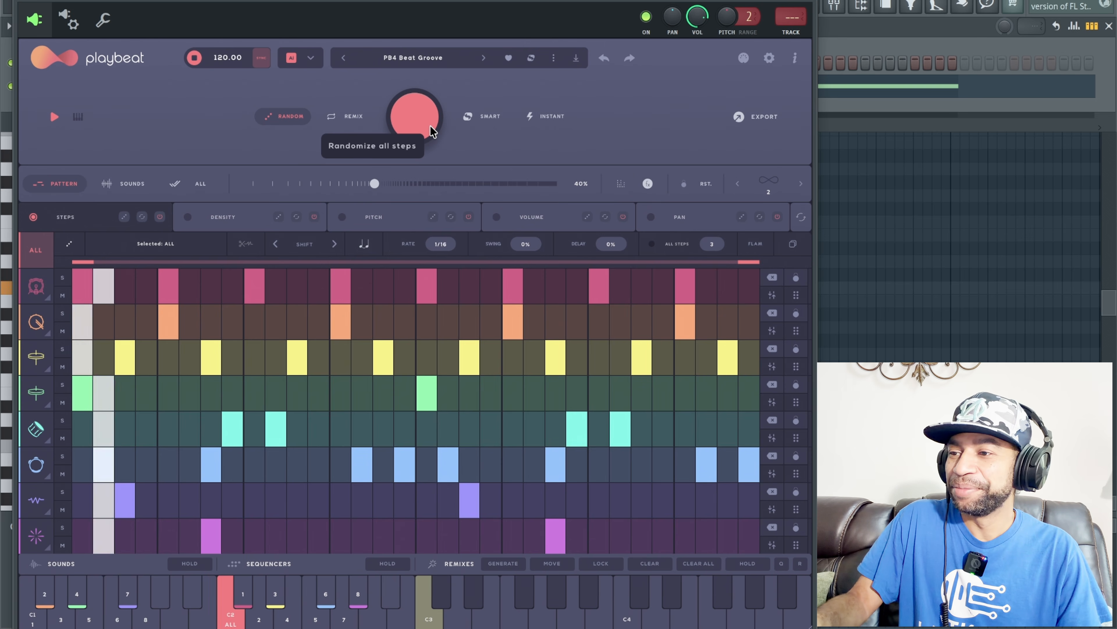
Step: Randomize all steps of the PB4 Beat Groove preset two more times and switch to the PB4 Beat Jam preset
left_click(427, 124)
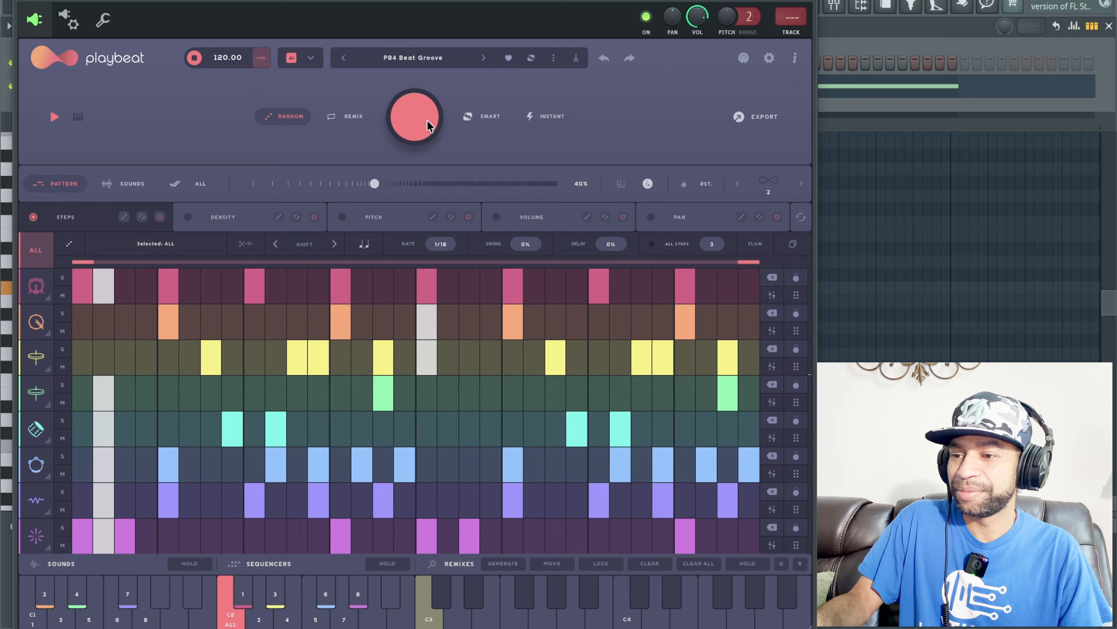
left_click(434, 116)
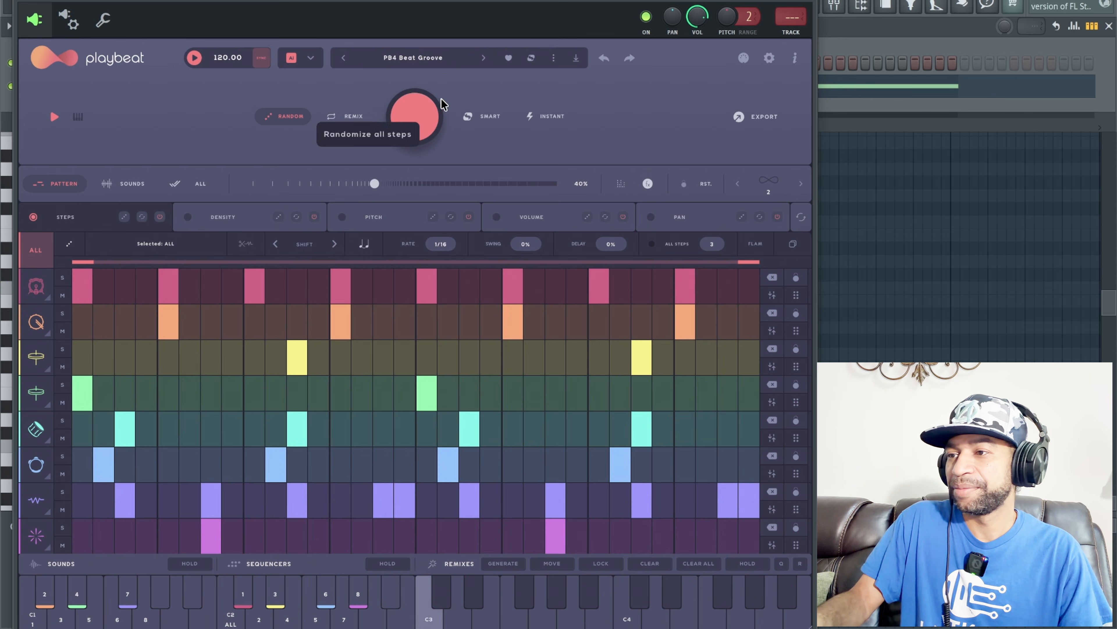
left_click(484, 62)
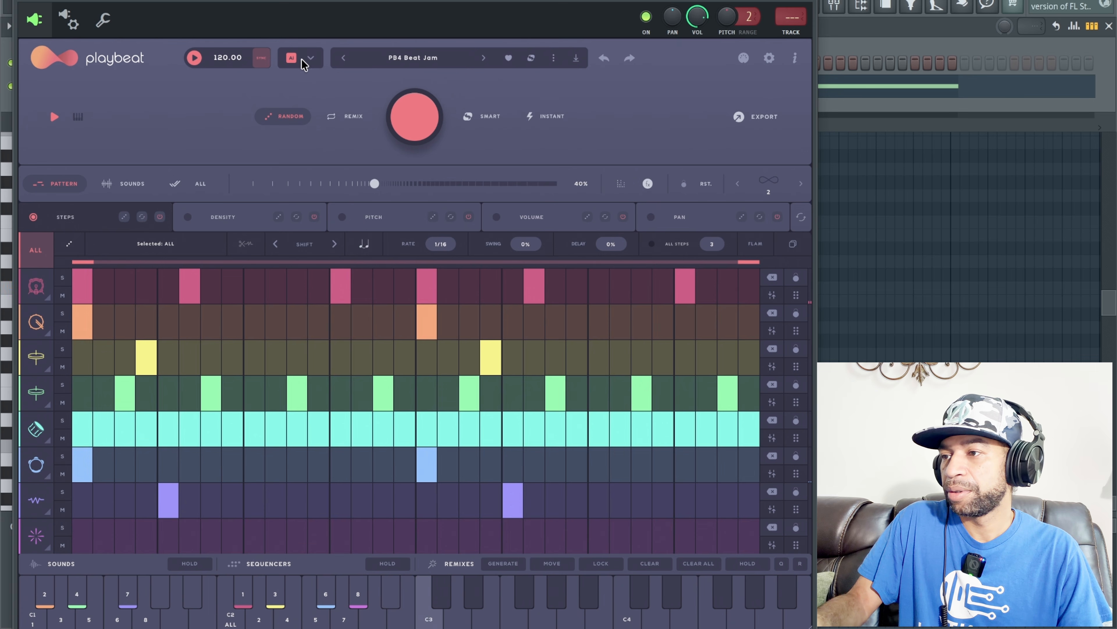
Step: Set the pattern generation style to Drum & Bass in place of House and return to the sequencer
left_click(310, 61)
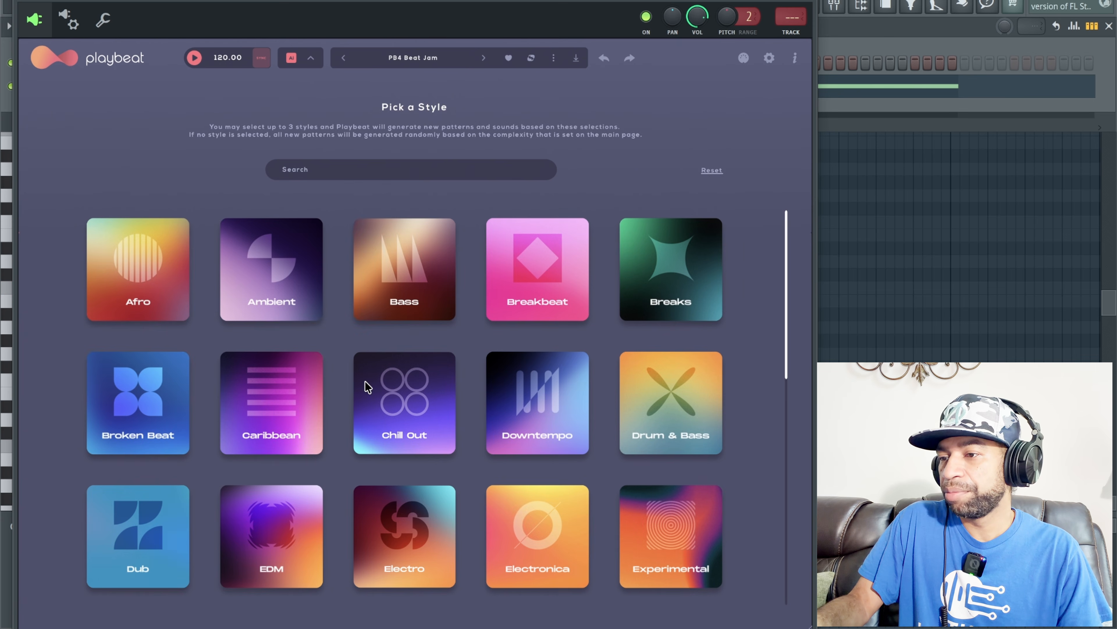
scroll(367, 387, "down", 1)
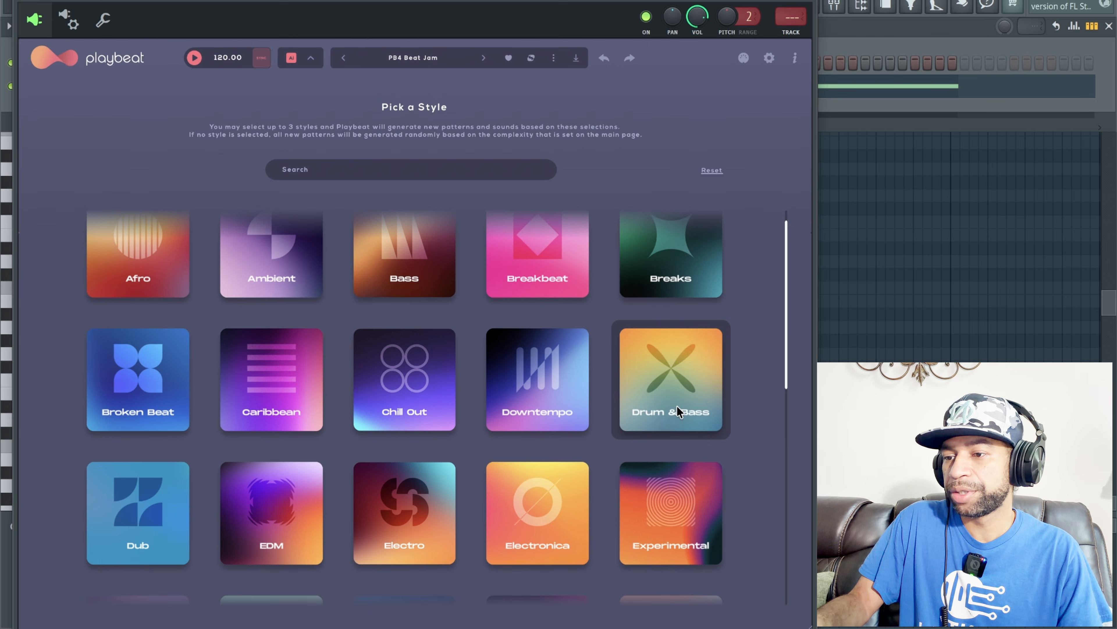
scroll(440, 341, "down", 5)
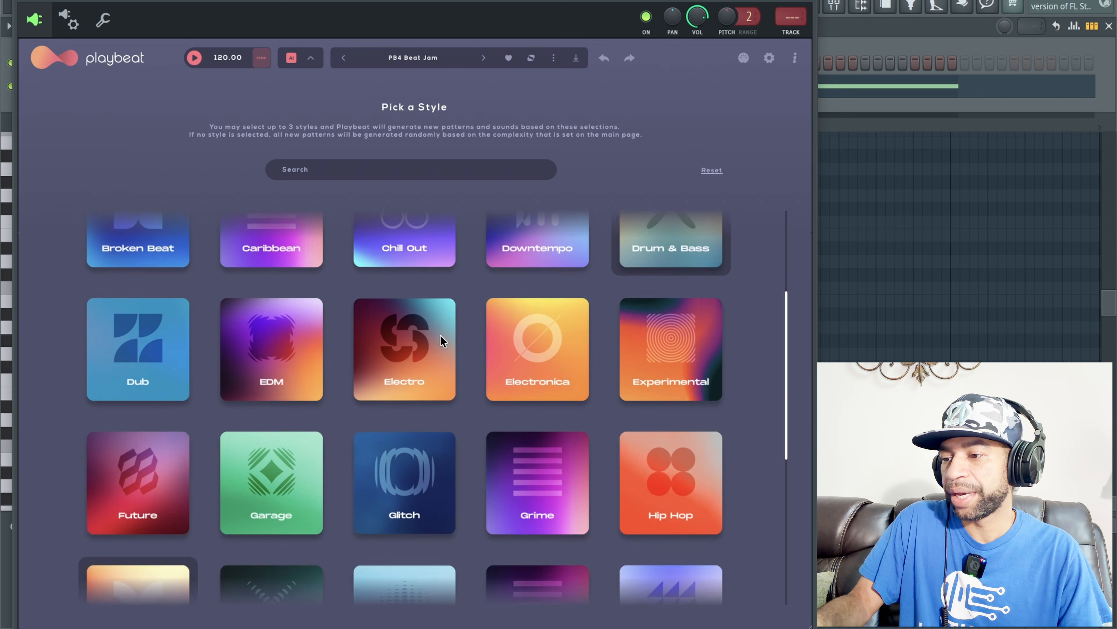
scroll(442, 341, "down", 2)
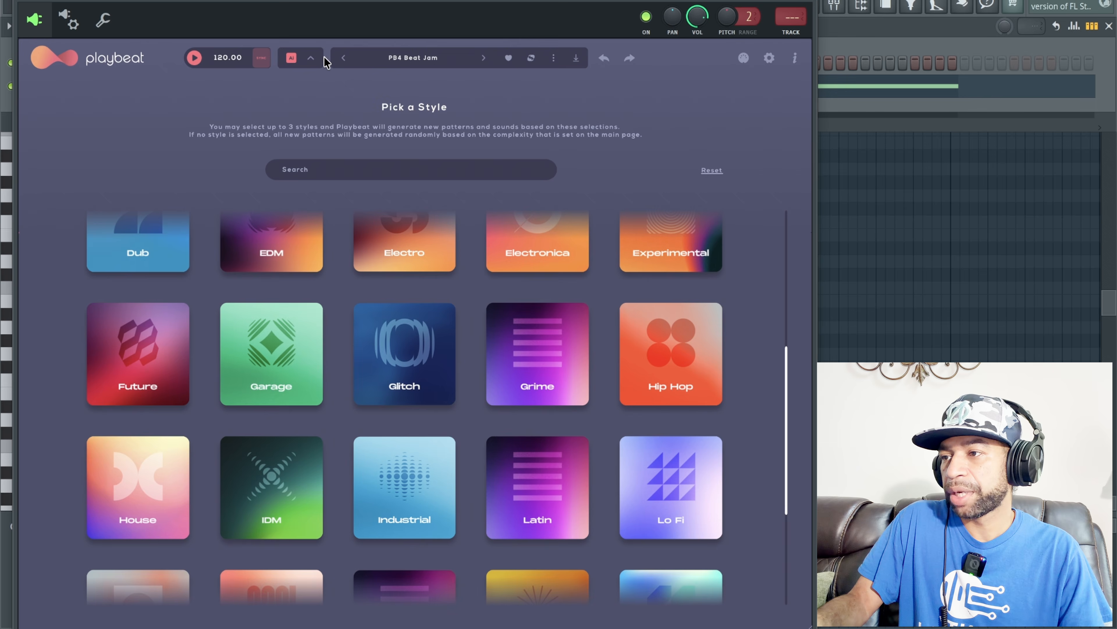
left_click(312, 60)
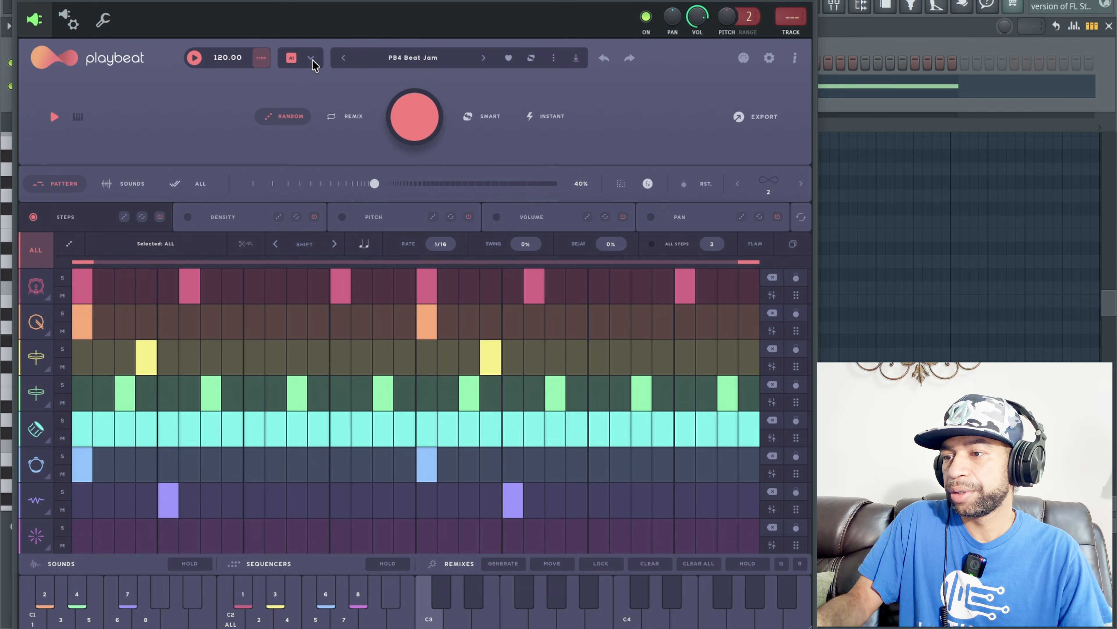
Step: Randomize all steps of the PB4 Beat Jam preset four times, auditioning each generated pattern
left_click(418, 125)
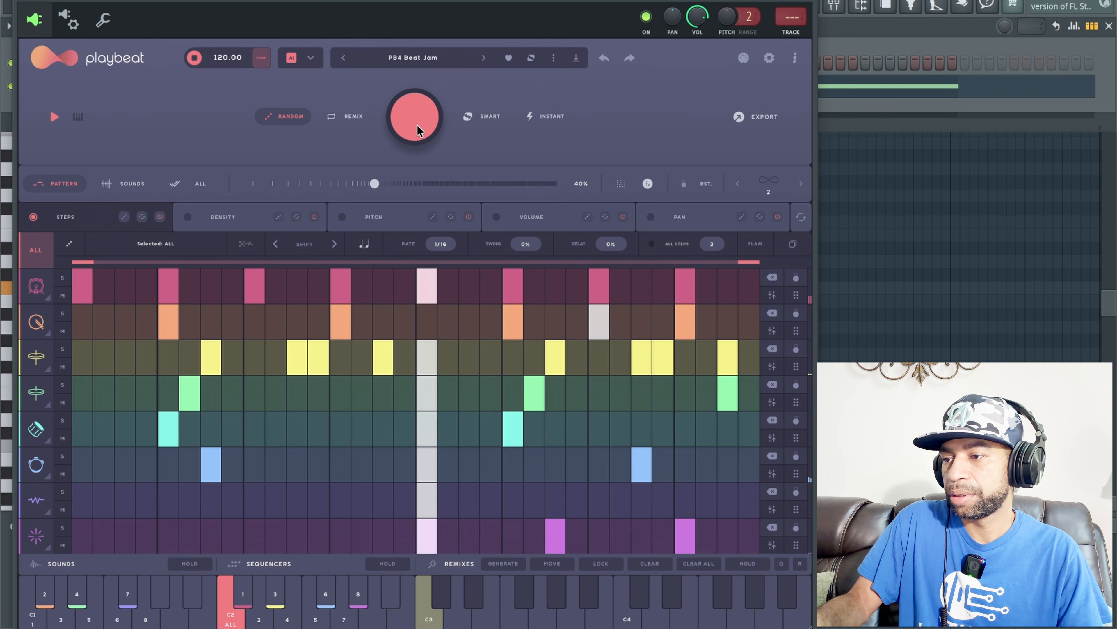
left_click(417, 125)
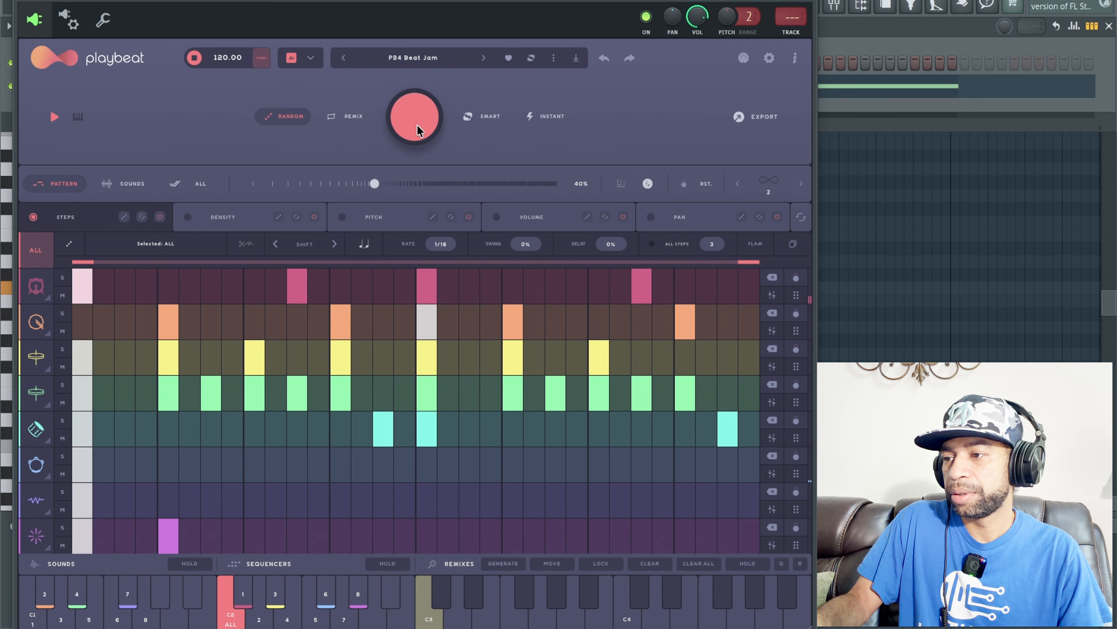
left_click(418, 125)
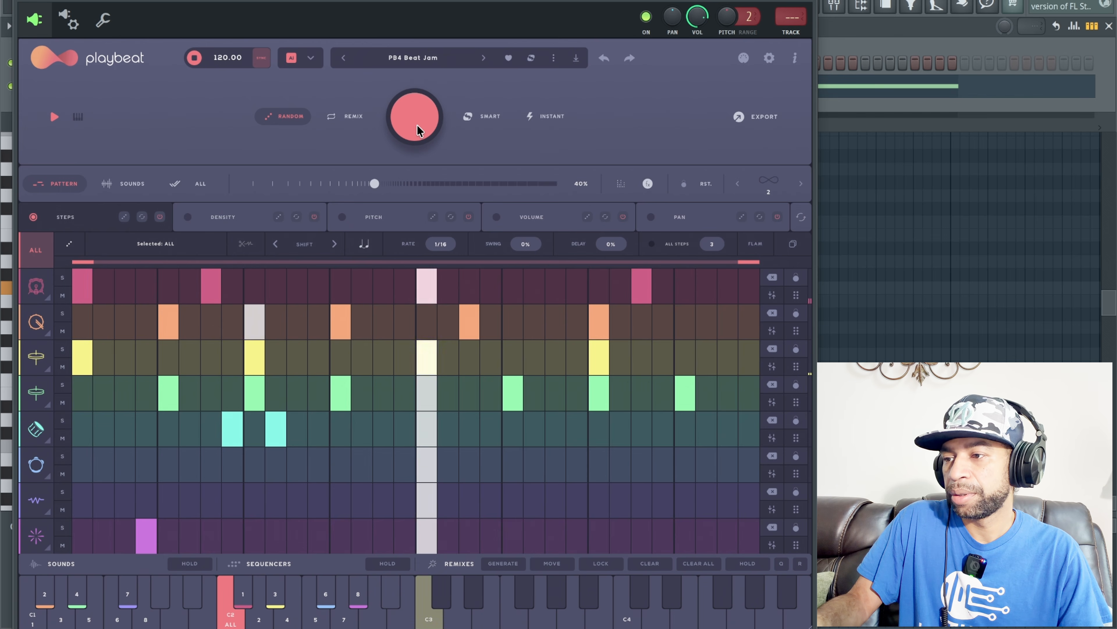
left_click(418, 125)
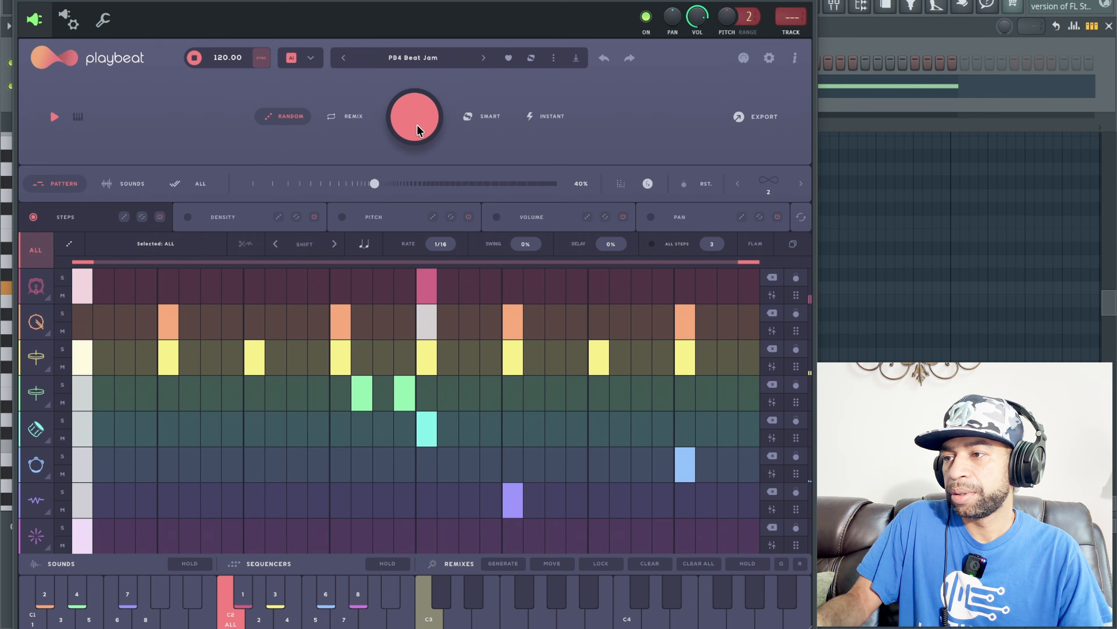
Step: Switch to the PB4 Beat Pop preset and randomize all its steps once during playback
left_click(483, 59)
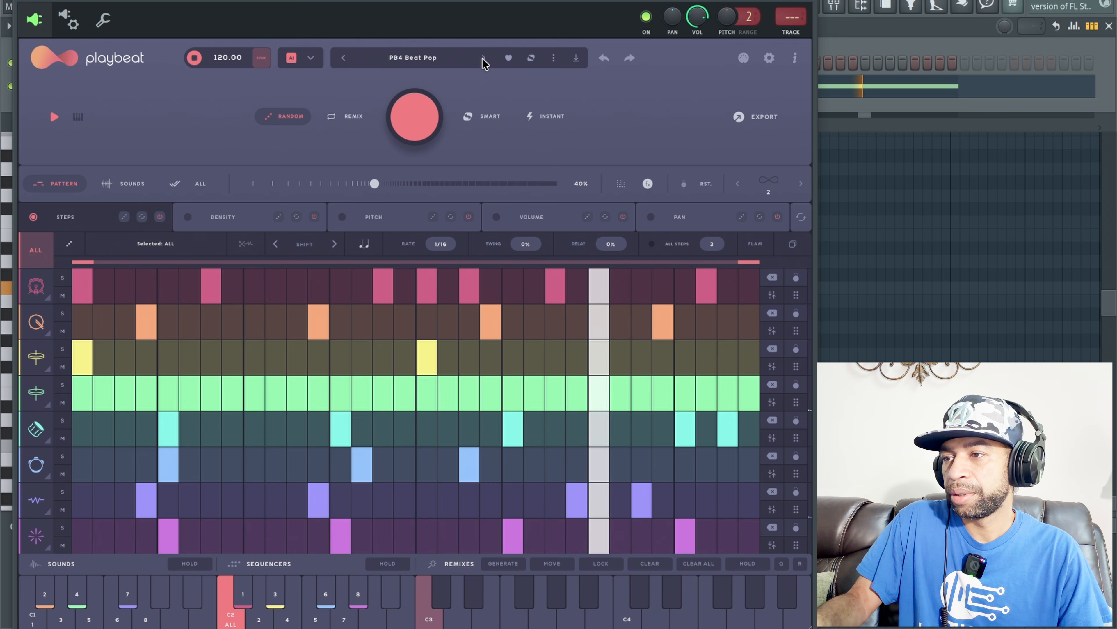
left_click(422, 109)
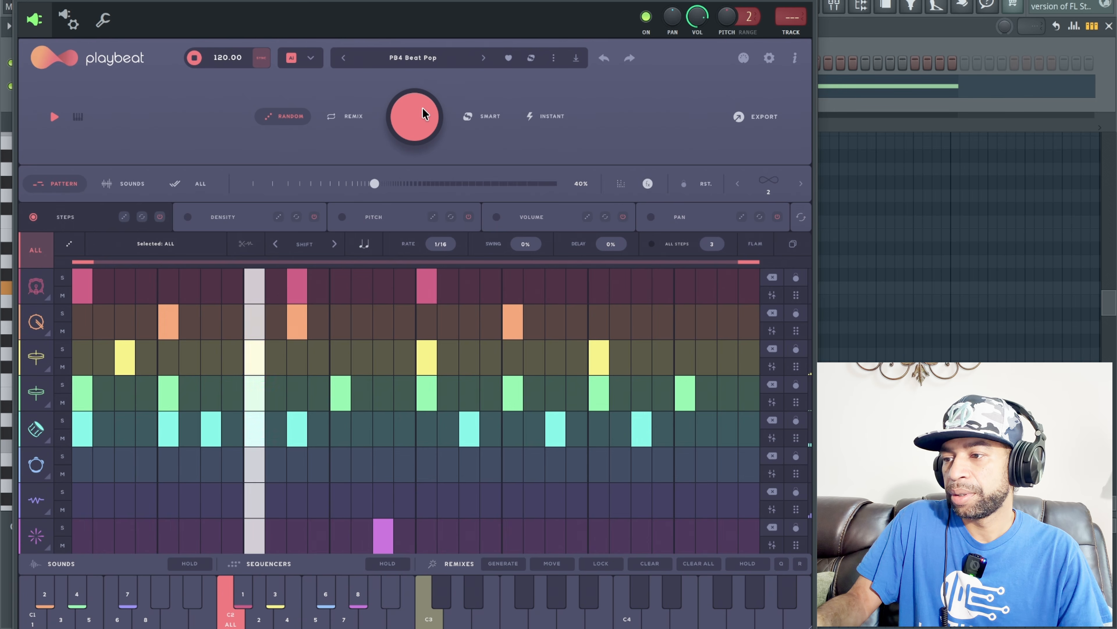
Step: Switch to the PB4 Beat Pulse preset, randomize all its steps once and stop playback after auditioning
left_click(482, 59)
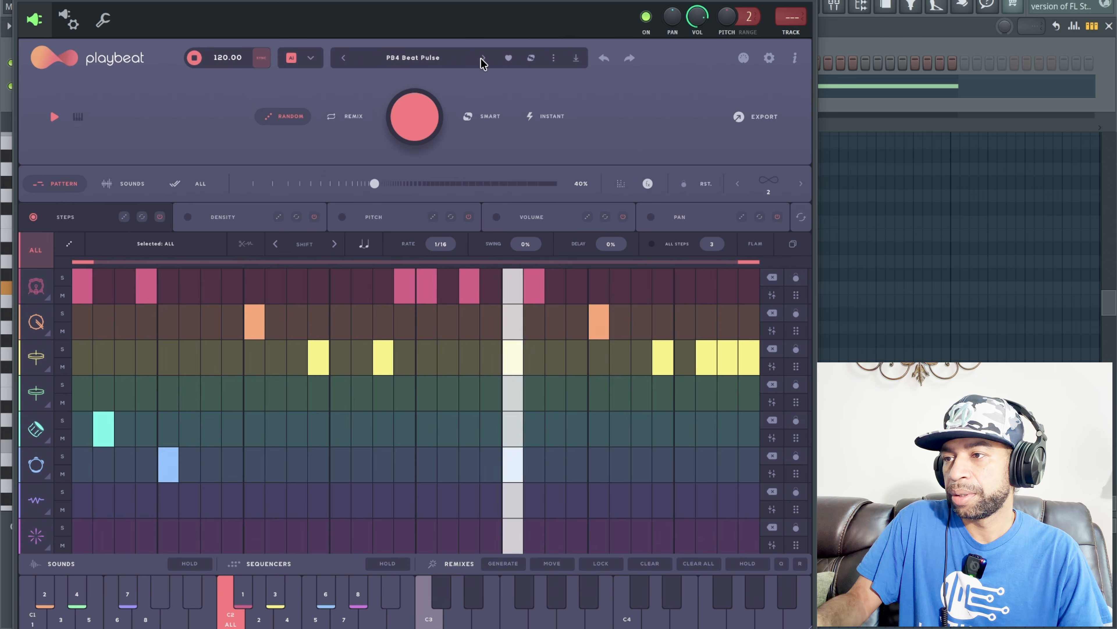
left_click(421, 110)
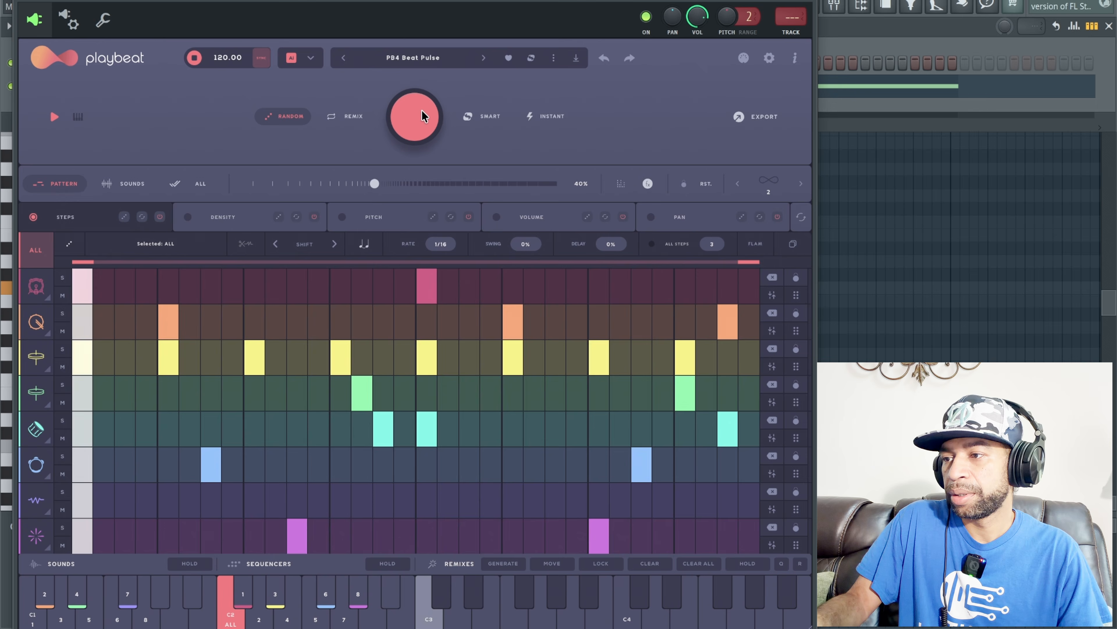
key("space")
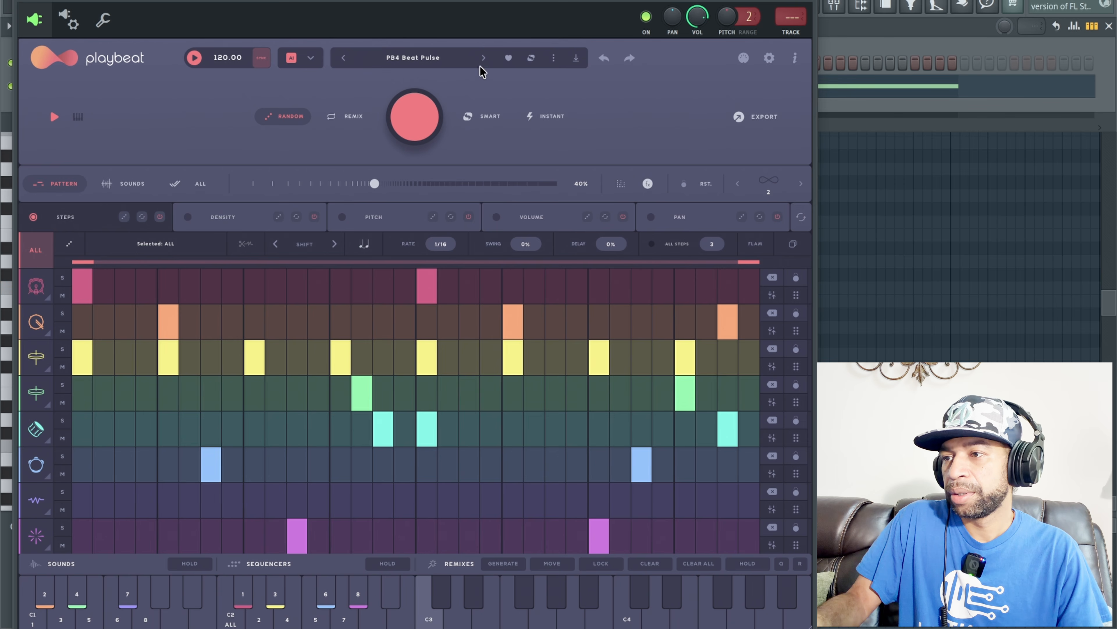